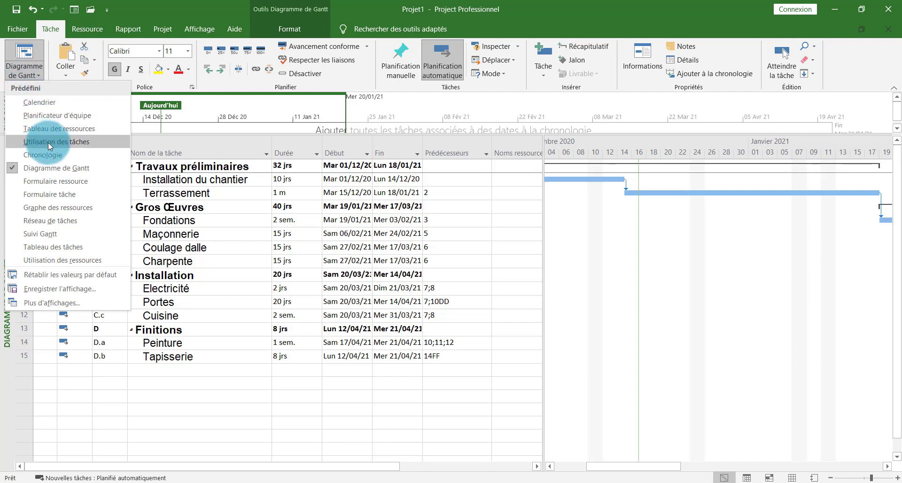
Step: Switch back and forth between the Tableau des ressources and Diagramme de Gantt views, finishing on Diagramme de Gantt
{"action": "left_click", "coordinate": [60, 128]}
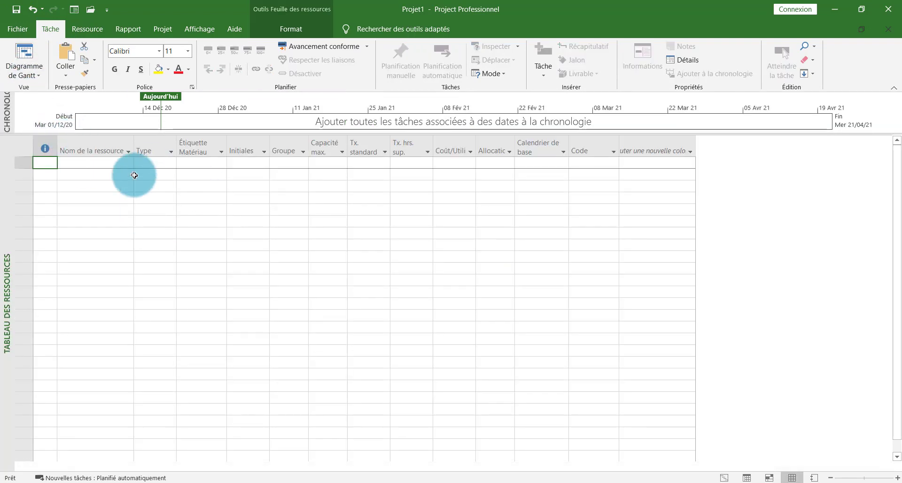
{"action": "left_click", "coordinate": [22, 75]}
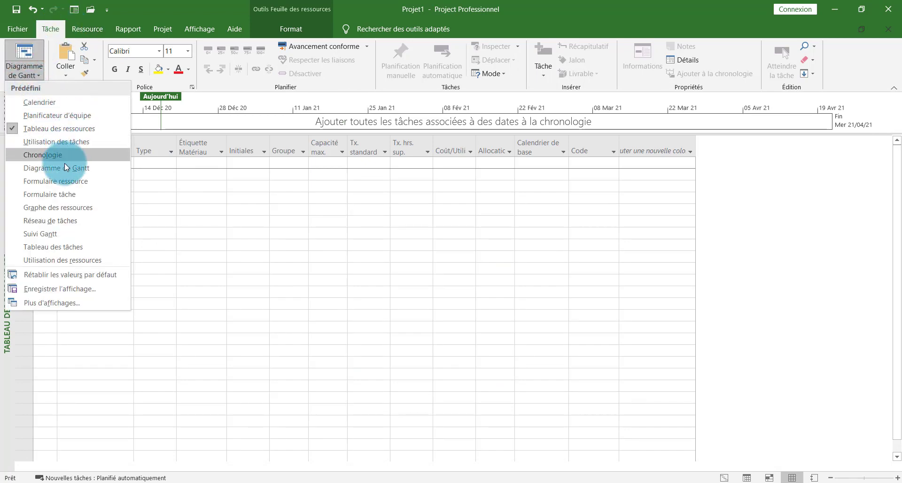
{"action": "left_click", "coordinate": [75, 168]}
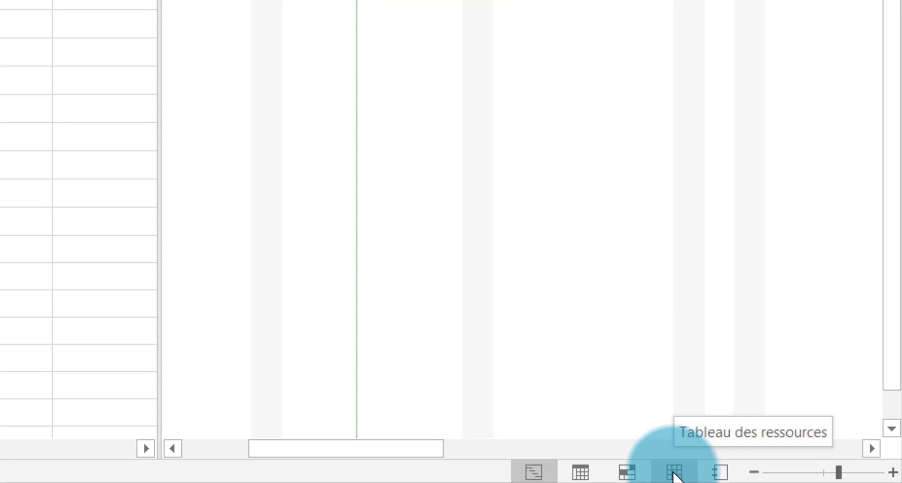
{"action": "left_click", "coordinate": [673, 472]}
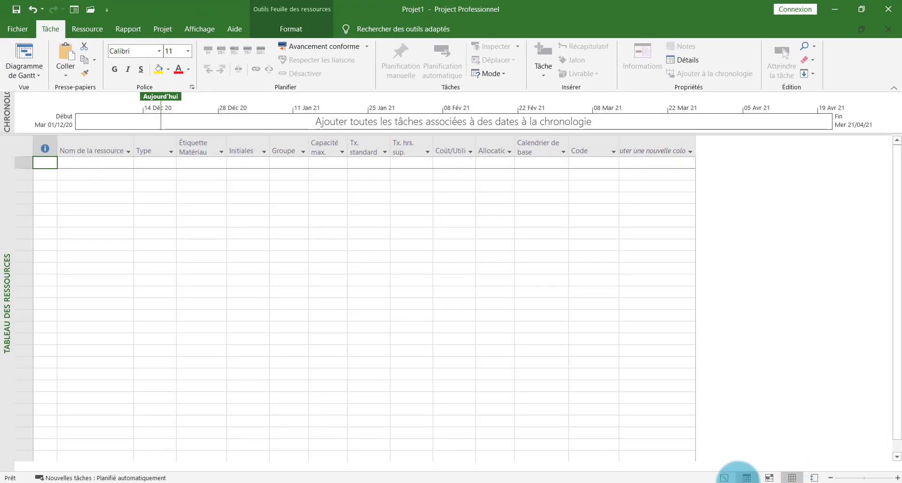
{"action": "left_click", "coordinate": [718, 477]}
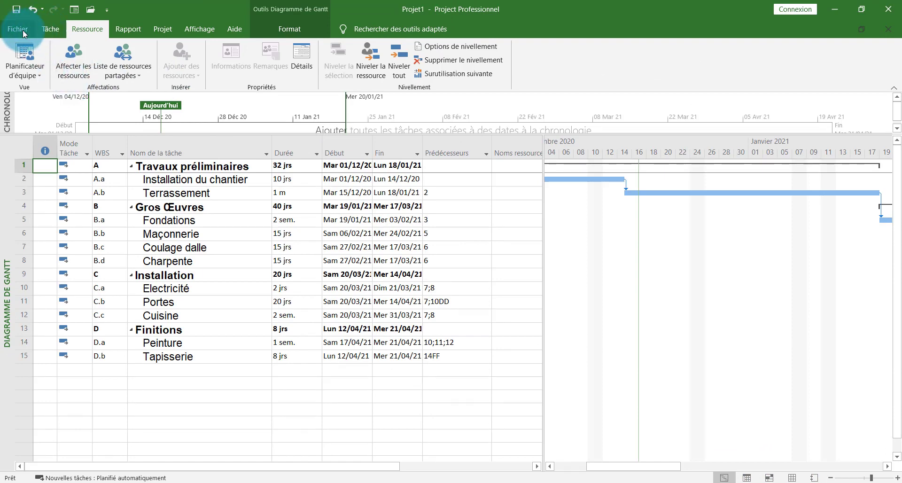
{"action": "left_click", "coordinate": [47, 28]}
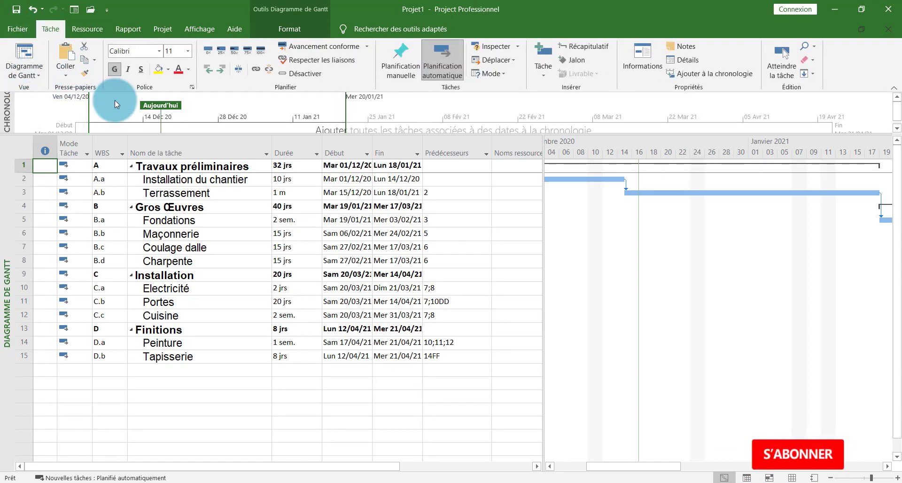
{"action": "left_click", "coordinate": [37, 74]}
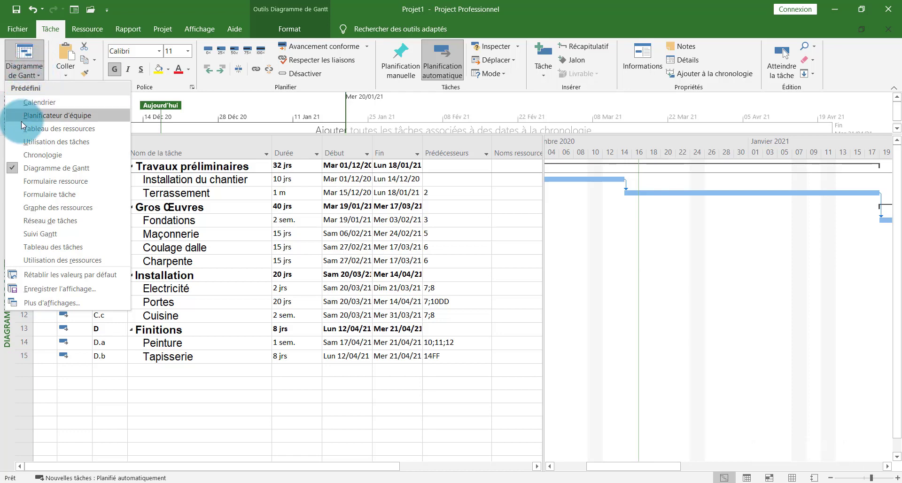
{"action": "left_click", "coordinate": [47, 129]}
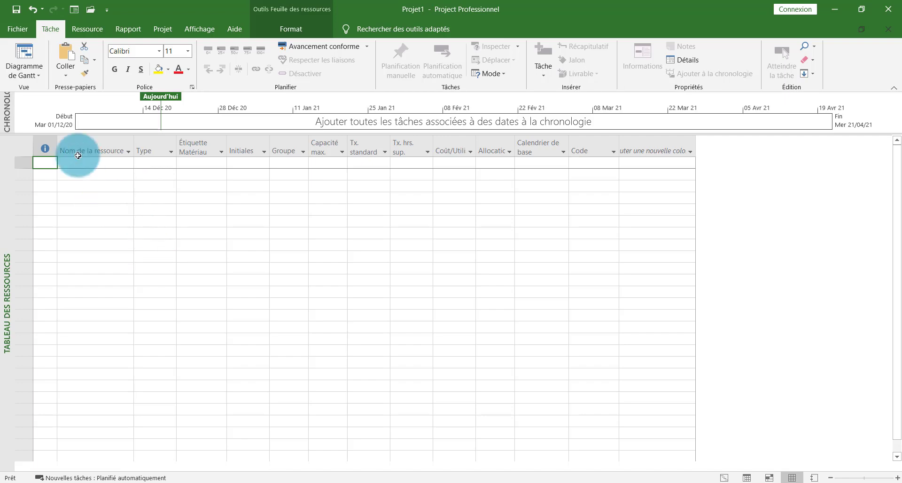
{"action": "left_click", "coordinate": [36, 72]}
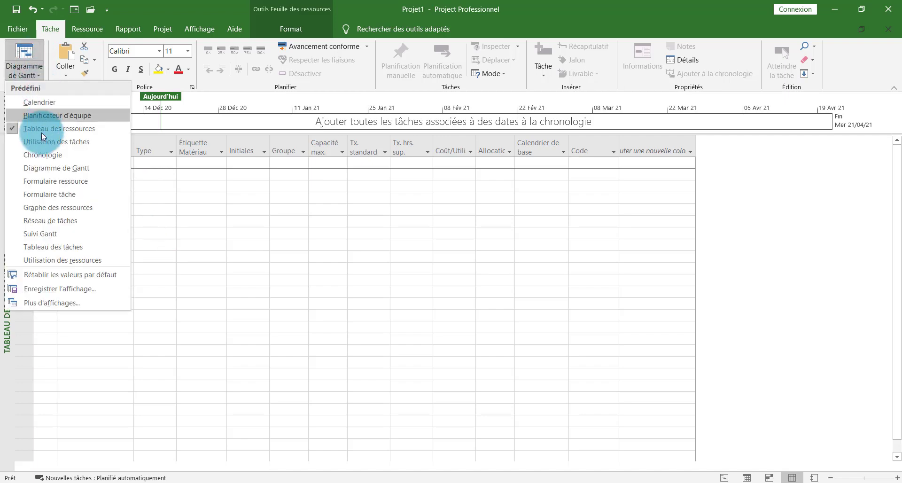
{"action": "left_click", "coordinate": [55, 168]}
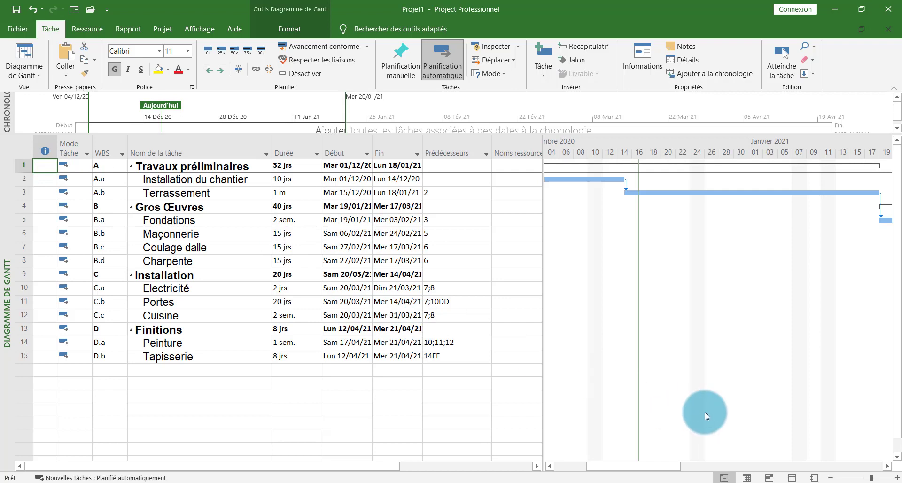
Step: Display the Tableau des ressources view, then switch to Excel and copy the resource names in A2:A9 of Feuil2
{"action": "left_click", "coordinate": [793, 479]}
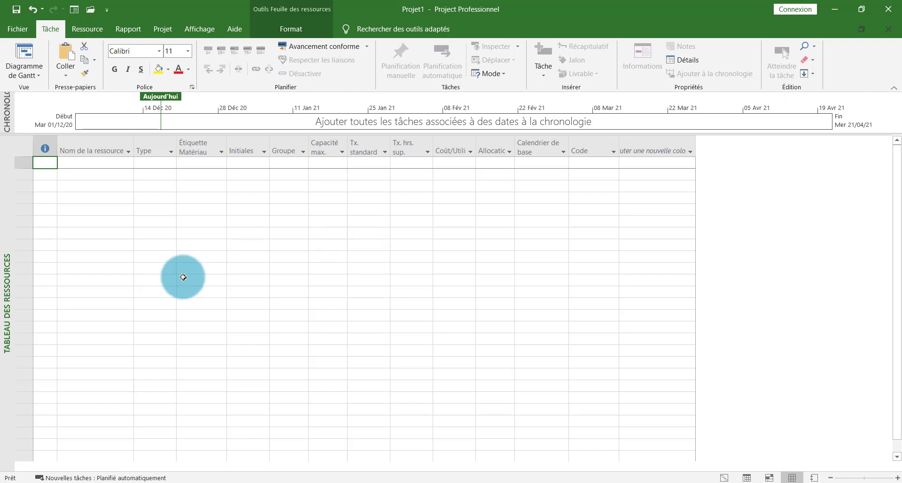
{"action": "left_click", "coordinate": [365, 478]}
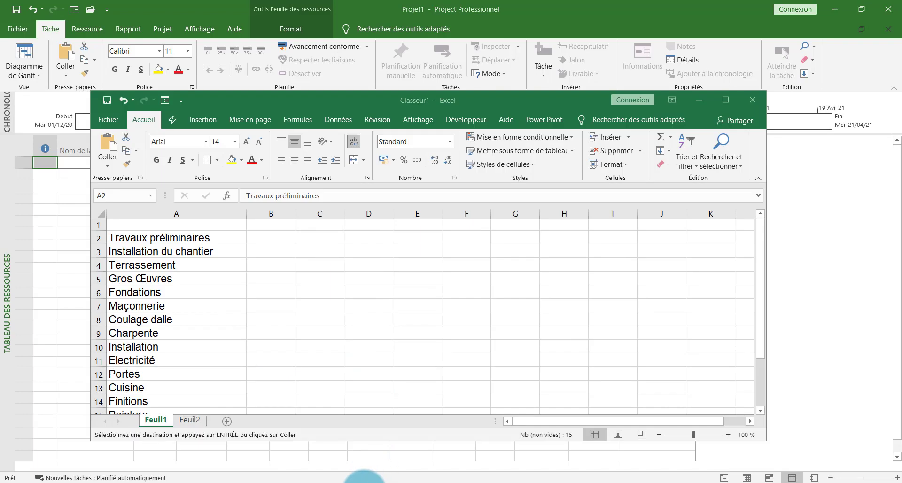
{"action": "left_click", "coordinate": [189, 420]}
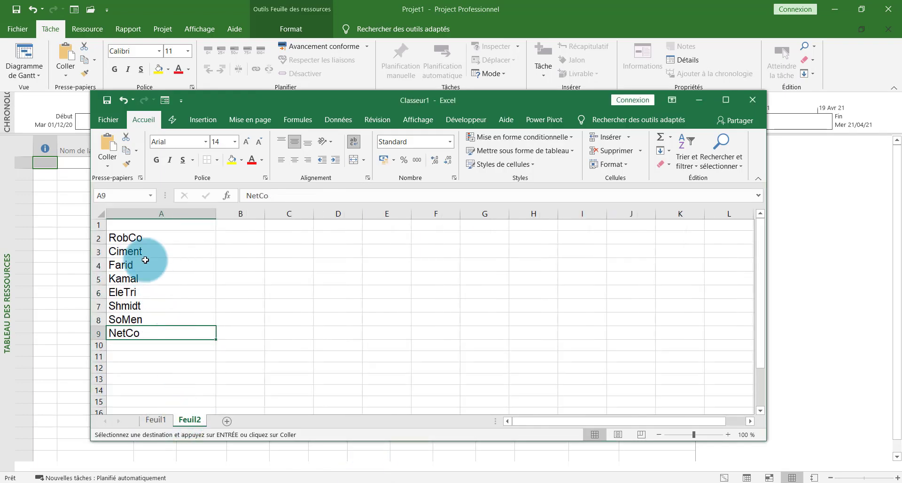
{"action": "left_click_drag", "start_coordinate": [127, 238], "coordinate": [141, 332]}
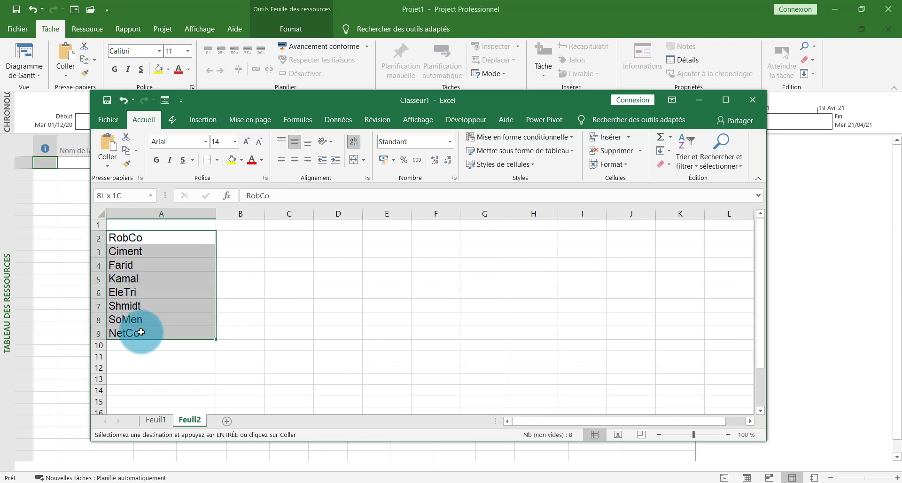
Step: Enter RobCo as the first resource name in the Project resource table
{"action": "left_click", "coordinate": [74, 156]}
{"action": "left_click", "coordinate": [91, 165]}
{"action": "type", "text": "RobCo"}
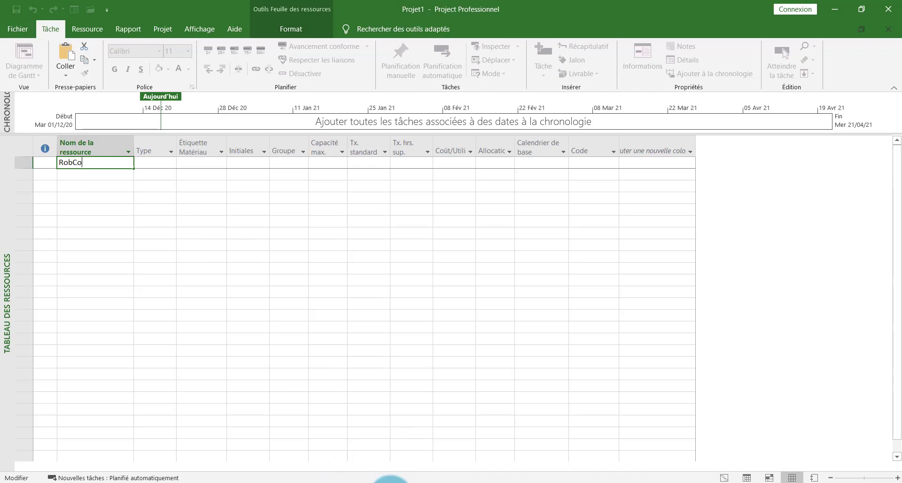
{"action": "left_click", "coordinate": [390, 482]}
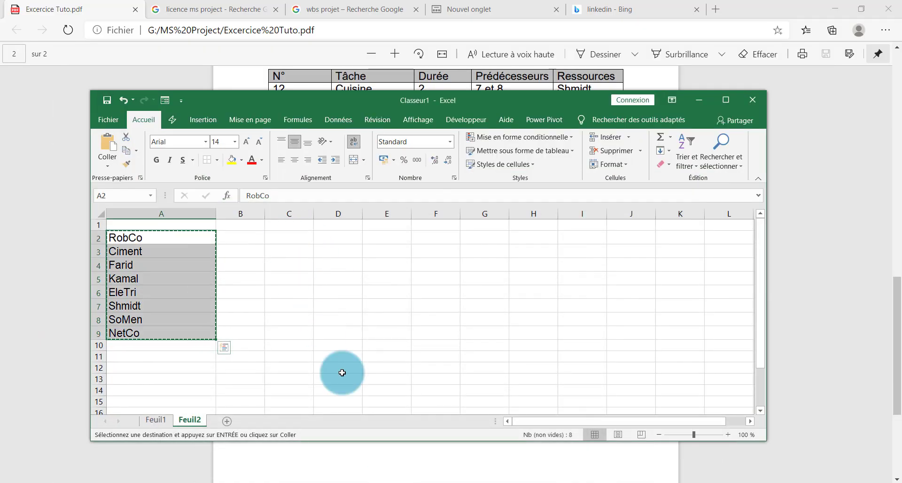
{"action": "left_click", "coordinate": [390, 480]}
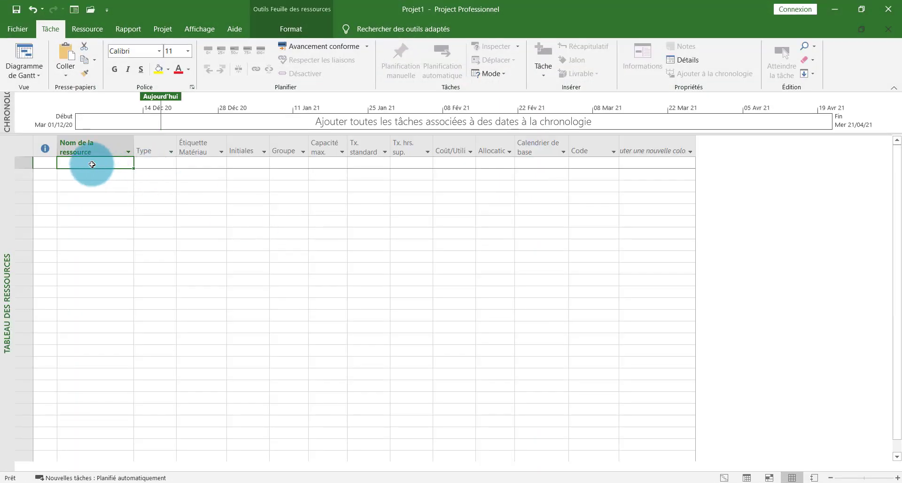
{"action": "type", "text": "RobCo"}
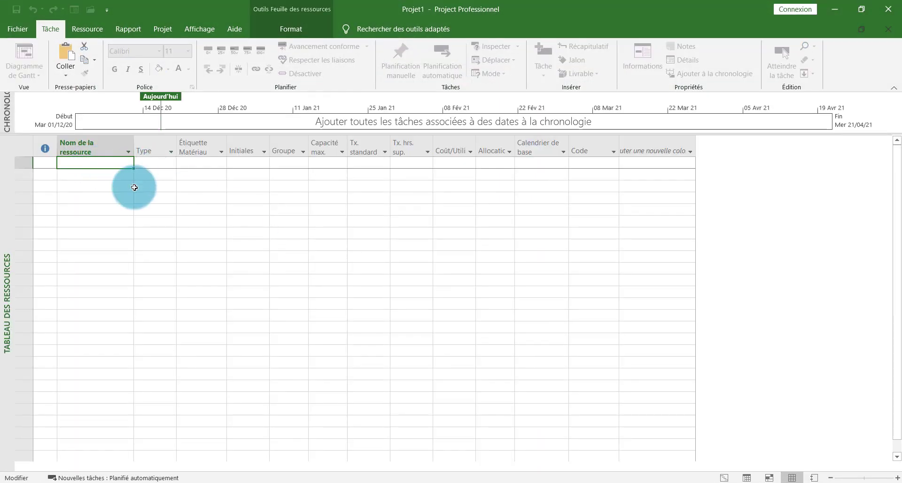
{"action": "key", "text": "Return"}
Step: Add Ciment and the two people listed below it in the Excel sheet as the next three resources
{"action": "left_click", "coordinate": [363, 480]}
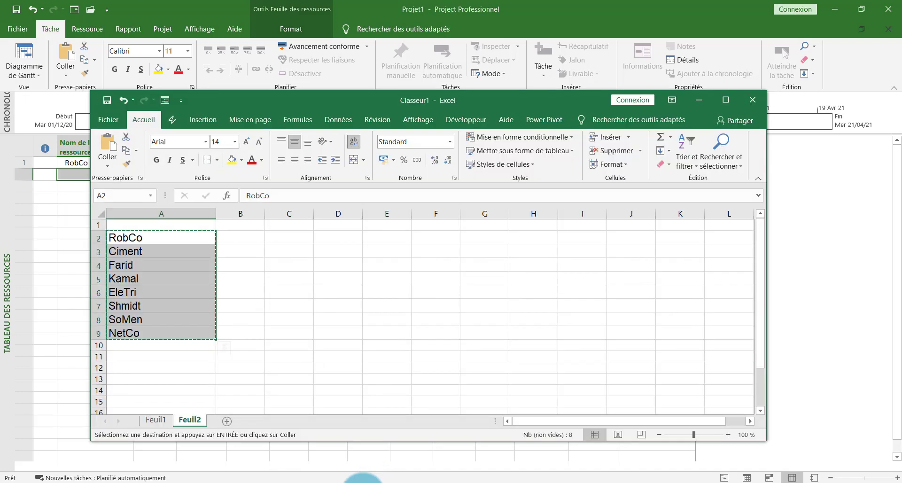
{"action": "left_click", "coordinate": [363, 480]}
{"action": "type", "text": "Ciment"}
{"action": "key", "text": "Return"}
{"action": "type", "text": "Farid"}
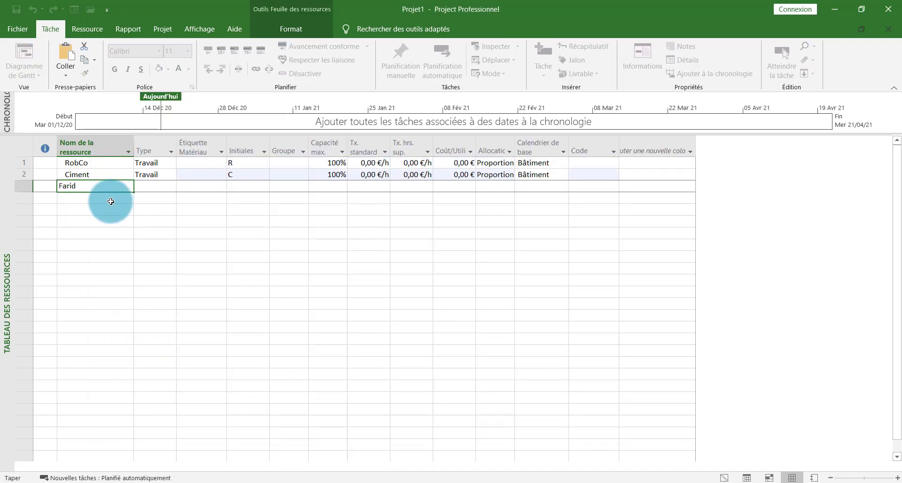
{"action": "key", "text": "Return"}
{"action": "type", "text": "Kamal"}
{"action": "key", "text": "Return"}
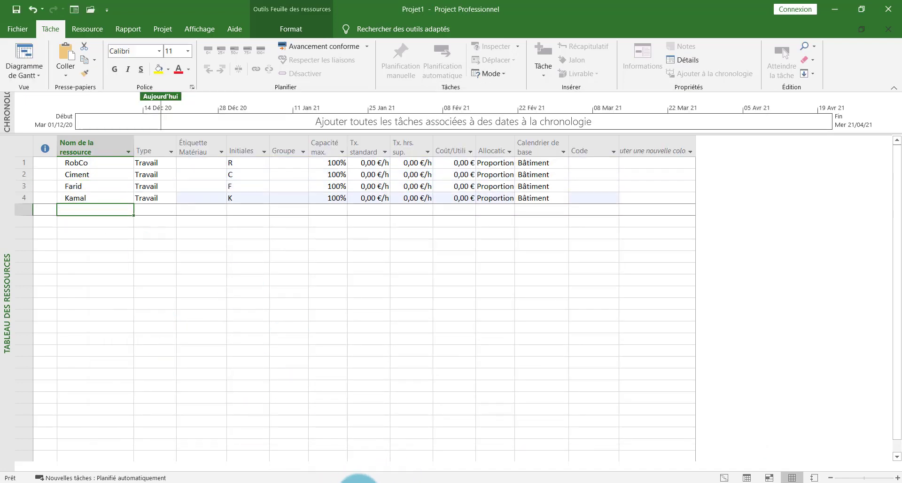
Step: Add EleTri and the name listed directly below it in the Excel sheet as the fifth and sixth resources
{"action": "left_click", "coordinate": [359, 479]}
{"action": "left_click", "coordinate": [135, 292]}
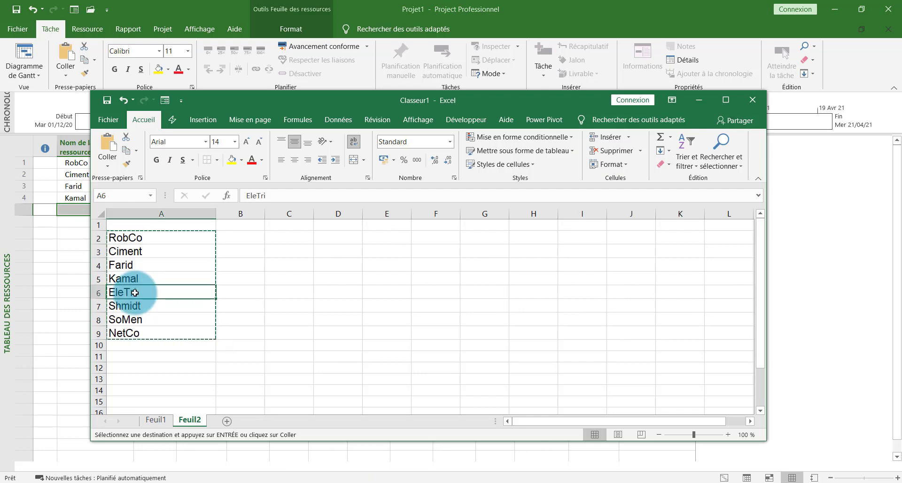
{"action": "left_click", "coordinate": [43, 213]}
{"action": "left_click", "coordinate": [70, 207]}
{"action": "type", "text": "EleTri"}
{"action": "key", "text": "Return"}
{"action": "left_click", "coordinate": [359, 479]}
{"action": "left_click", "coordinate": [74, 219]}
{"action": "type", "text": "Shmidt"}
{"action": "key", "text": "Return"}
Step: Add the last two names of the Excel list, SoMen and NetCo, as the seventh and eighth resources
{"action": "left_click", "coordinate": [364, 478]}
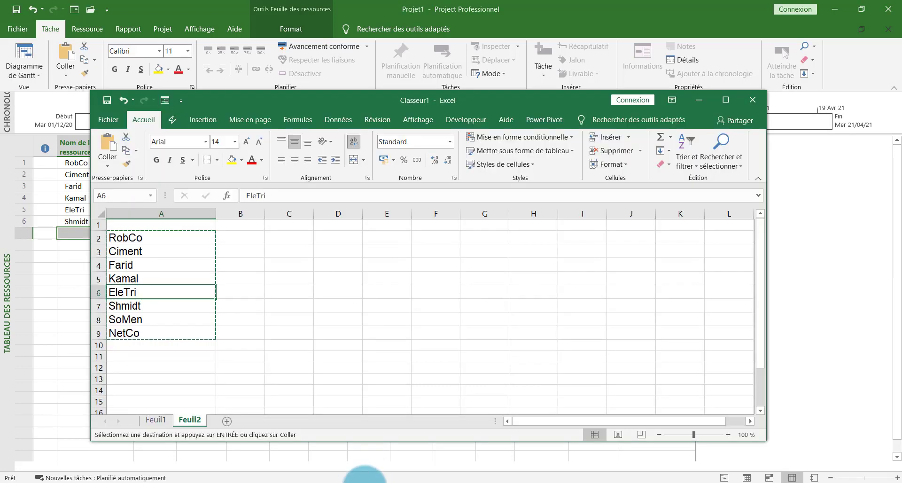
{"action": "left_click", "coordinate": [46, 175]}
{"action": "type", "text": "SoMen"}
{"action": "key", "text": "Return"}
{"action": "type", "text": "NetC"}
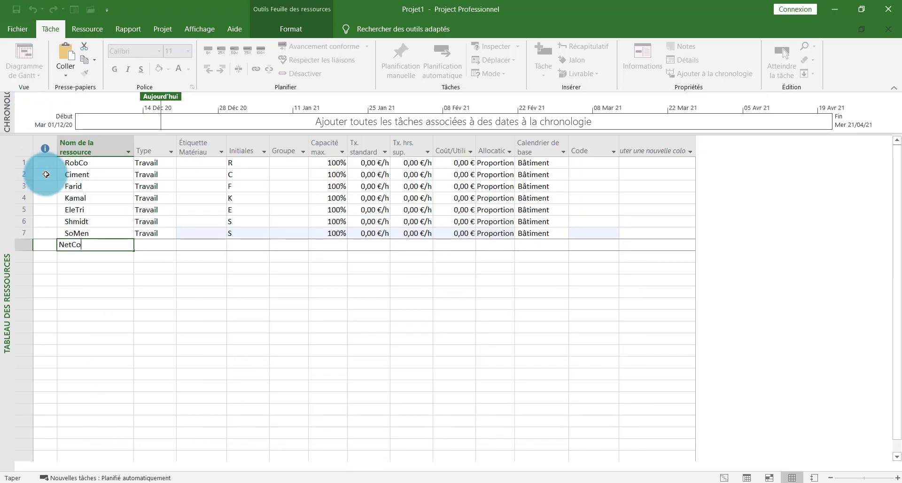
{"action": "type", "text": "o"}
{"action": "key", "text": "Return"}
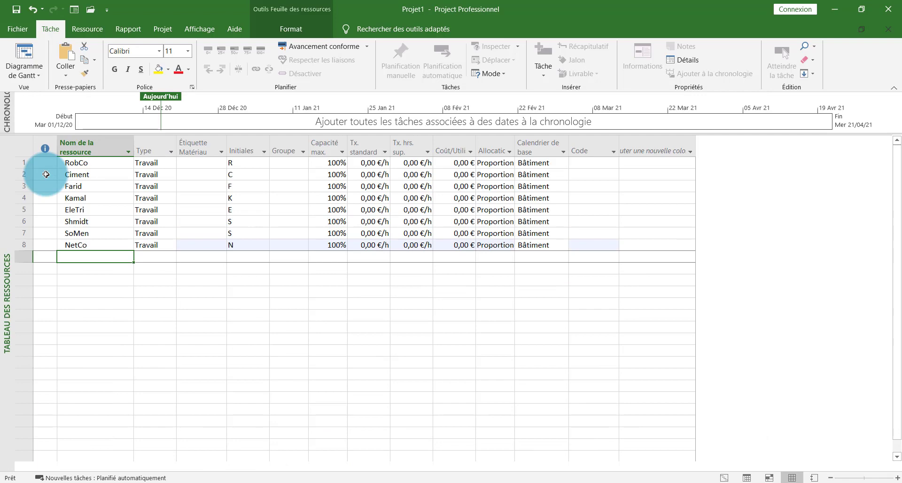
Step: Set the type of the Ciment resource to Consommable
{"action": "left_click", "coordinate": [159, 164]}
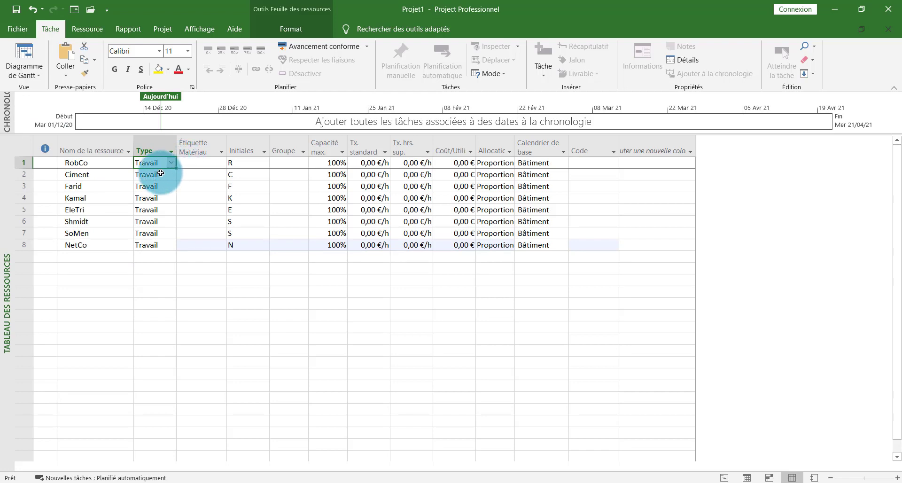
{"action": "left_click", "coordinate": [160, 174]}
{"action": "left_click", "coordinate": [172, 174]}
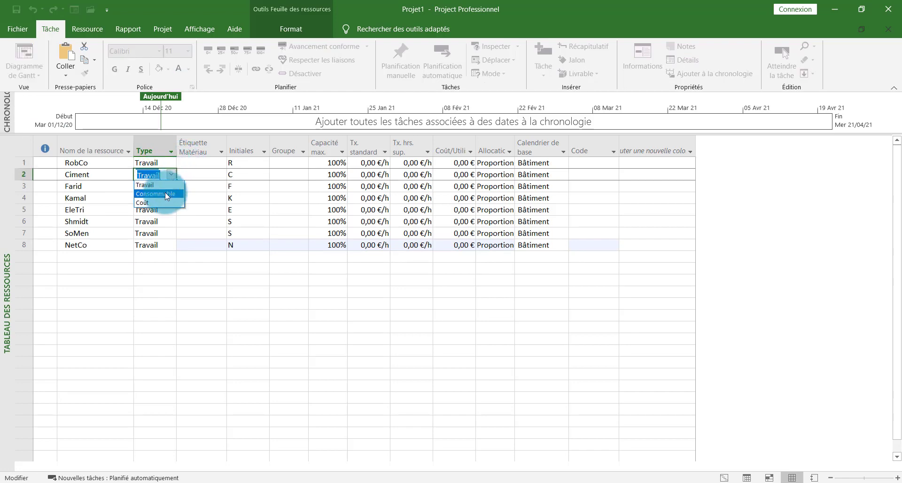
{"action": "left_click", "coordinate": [164, 193]}
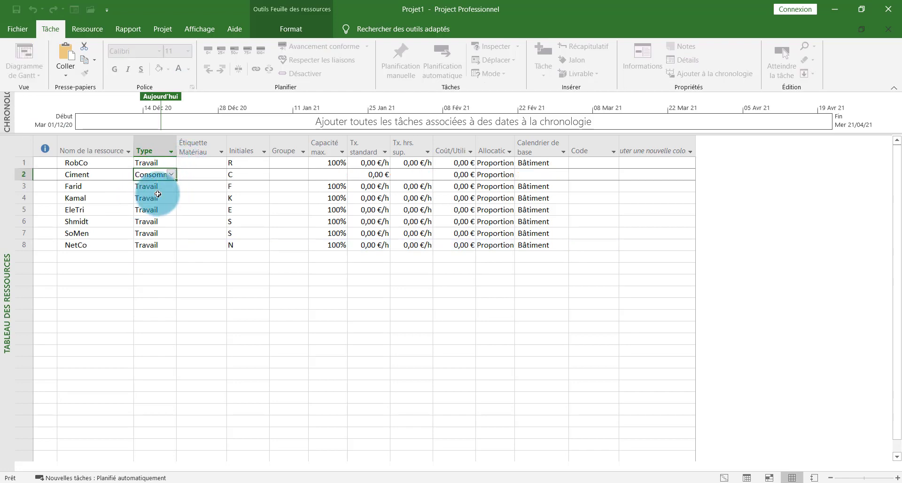
Step: Check the Type value of each resource in rows 3 to 8
{"action": "left_click", "coordinate": [158, 188]}
{"action": "left_click", "coordinate": [159, 198]}
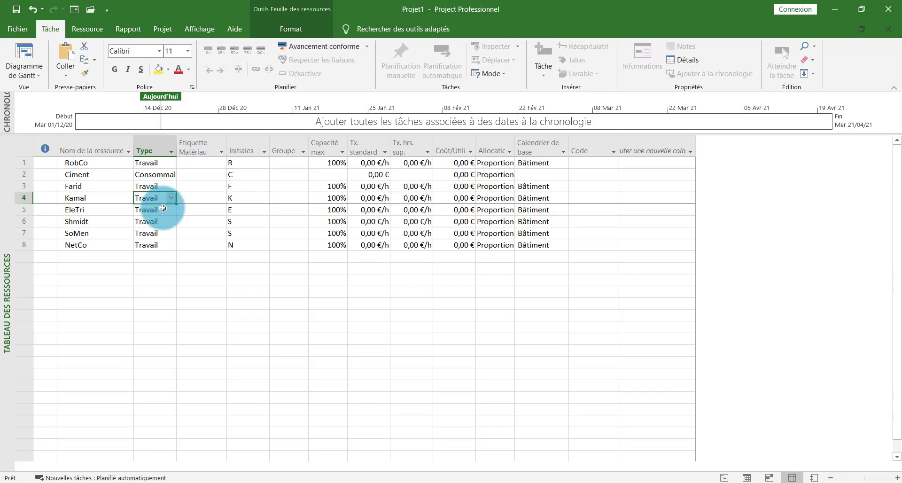
{"action": "left_click", "coordinate": [162, 210]}
{"action": "left_click", "coordinate": [163, 224]}
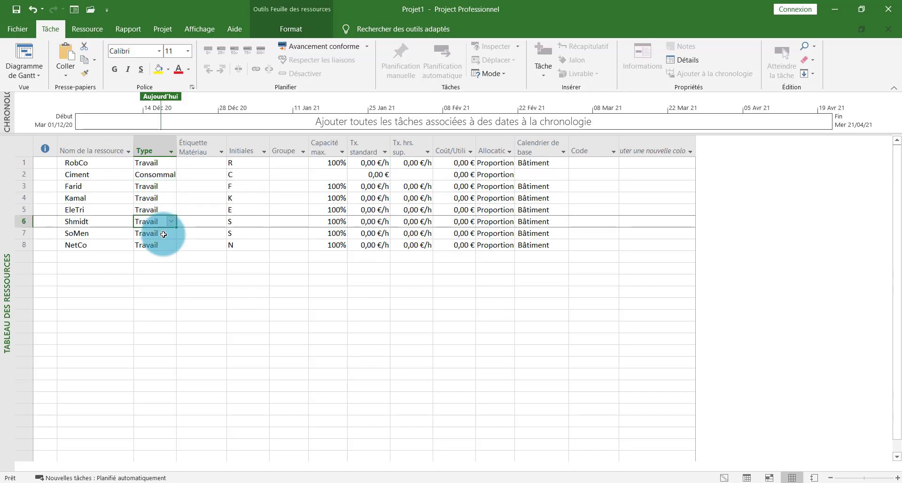
{"action": "left_click", "coordinate": [163, 235]}
{"action": "left_click", "coordinate": [164, 249]}
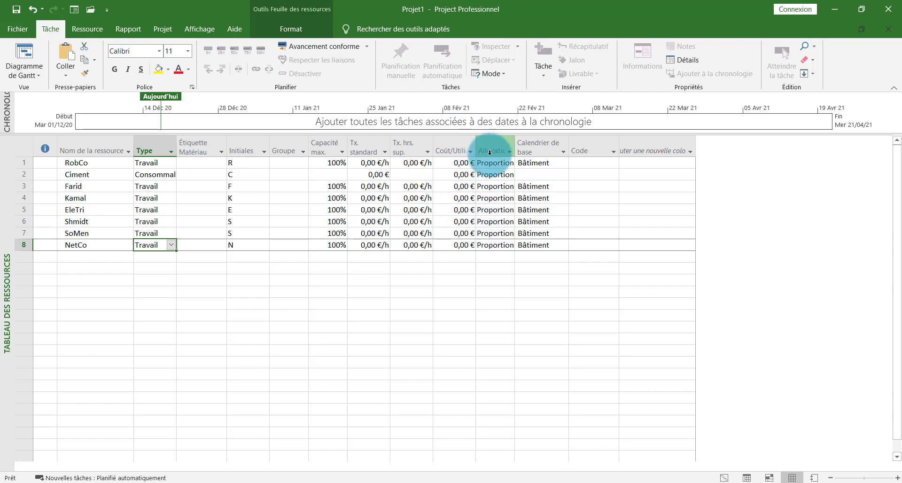
Step: Set the project's currency to XOF in the display options, with the symbol positioned as 1 CFA
{"action": "left_click", "coordinate": [16, 31]}
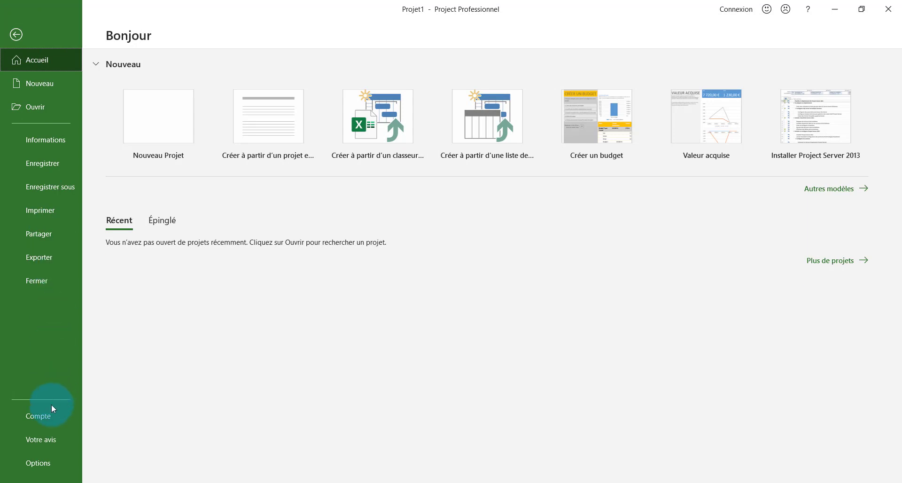
{"action": "left_click", "coordinate": [44, 464]}
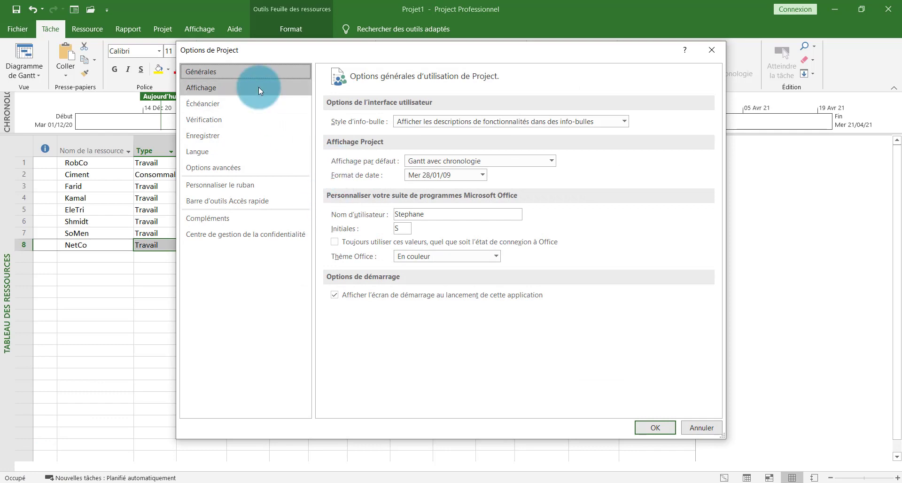
{"action": "left_click", "coordinate": [241, 89]}
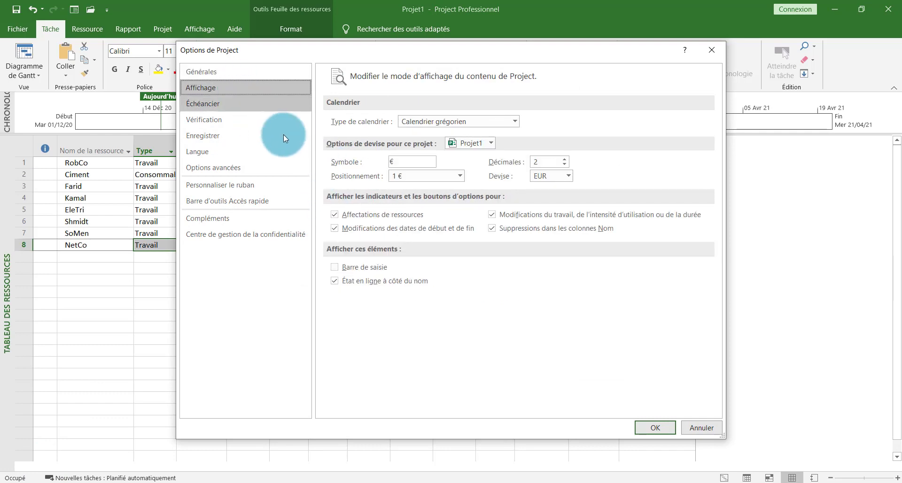
{"action": "left_click", "coordinate": [569, 176]}
{"action": "left_click_drag", "start_coordinate": [566, 248], "coordinate": [587, 452]}
{"action": "left_click", "coordinate": [546, 431]}
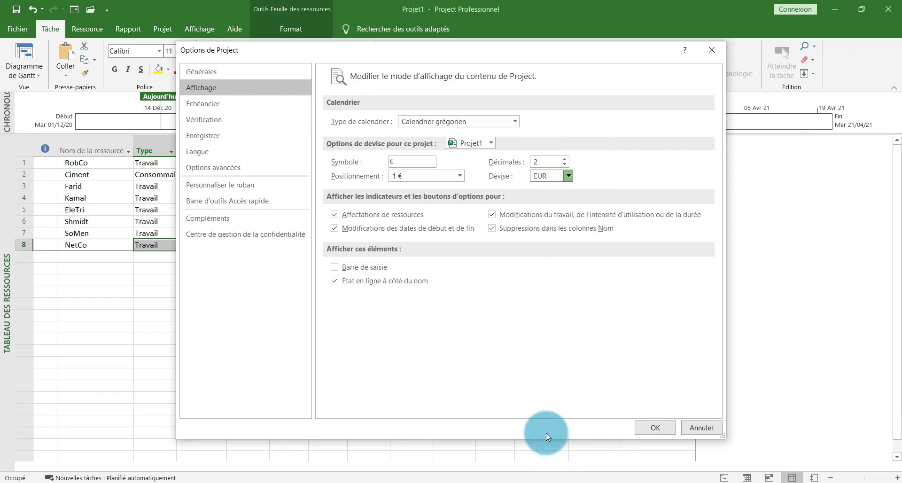
{"action": "left_click", "coordinate": [460, 176]}
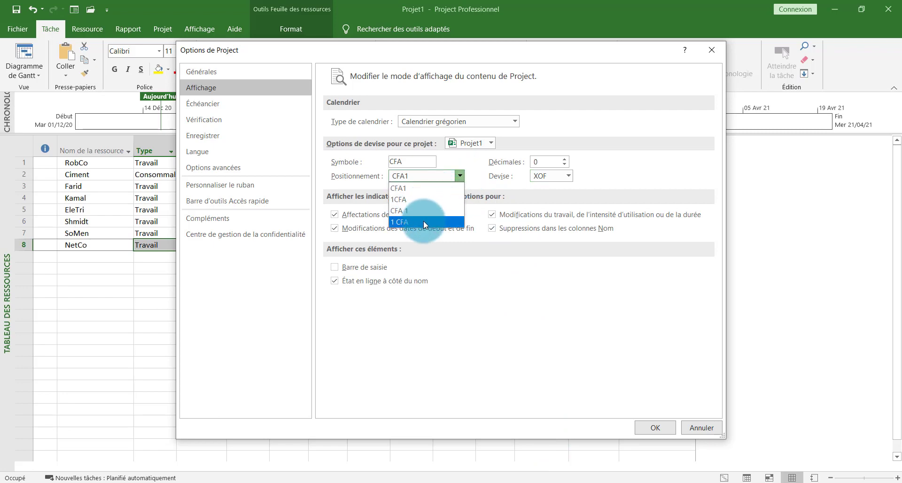
{"action": "left_click", "coordinate": [424, 222]}
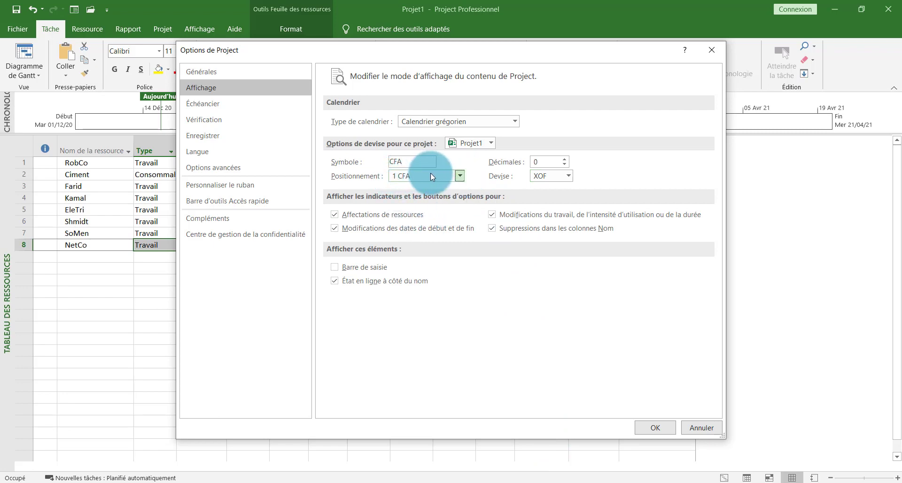
{"action": "left_click", "coordinate": [652, 426]}
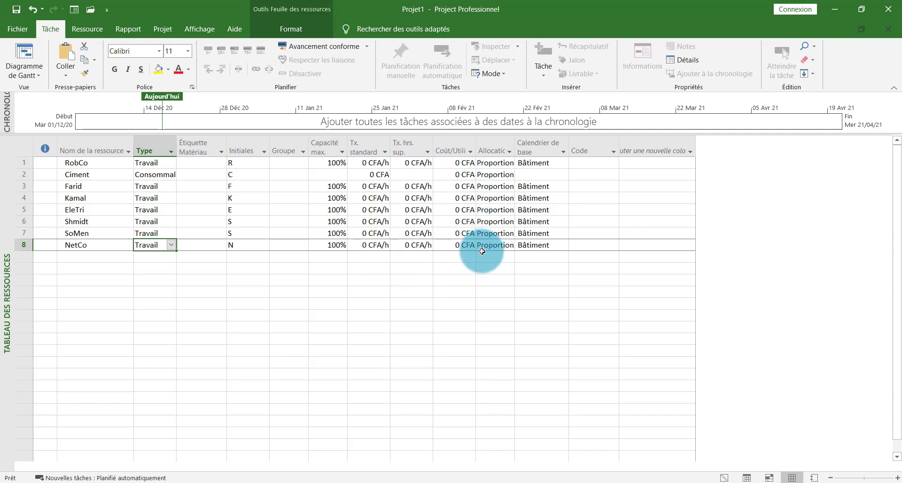
Step: Set RobCo's standard rate to 2000/jr and widen the Tx. standard column slightly to fit the value
{"action": "left_click", "coordinate": [369, 162]}
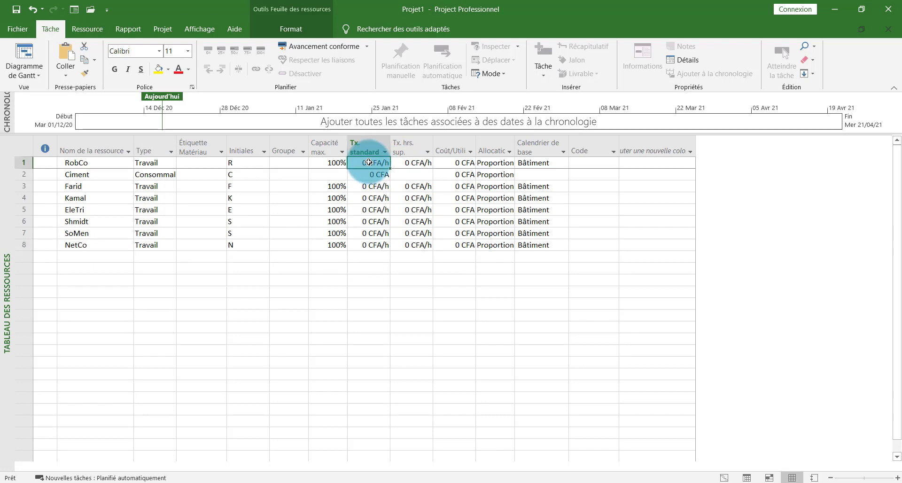
{"action": "type", "text": "1"}
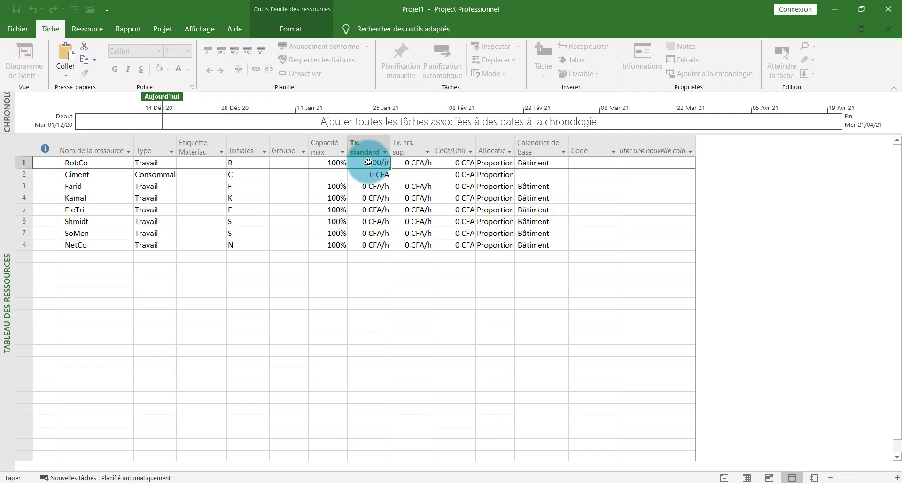
{"action": "type", "text": "000/jr"}
{"action": "key", "text": "Return"}
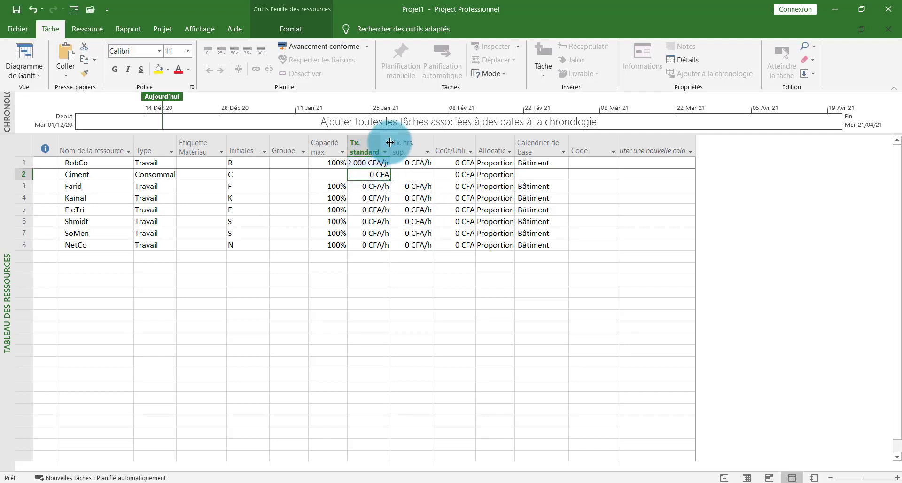
{"action": "left_click_drag", "start_coordinate": [390, 143], "coordinate": [398, 142]}
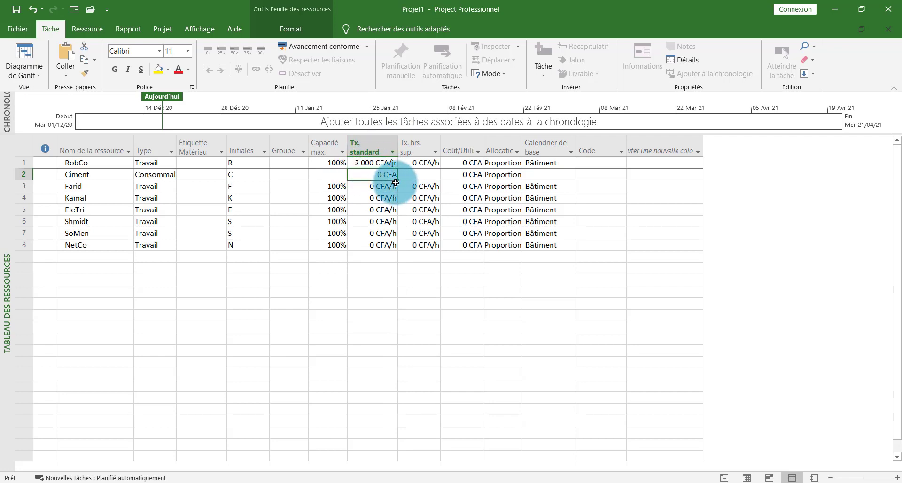
Step: Give the Ciment resource the material label tonne and a standard rate of 75000
{"action": "left_click", "coordinate": [199, 173]}
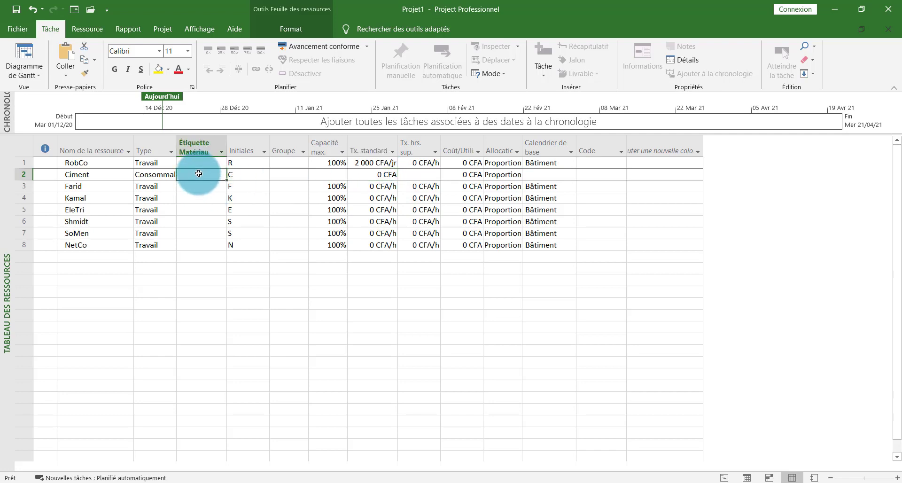
{"action": "type", "text": "tonn"}
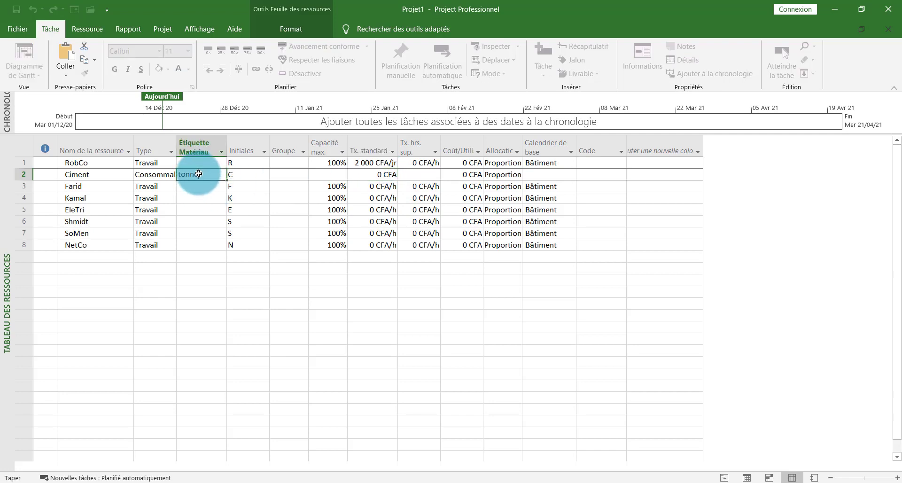
{"action": "type", "text": "e"}
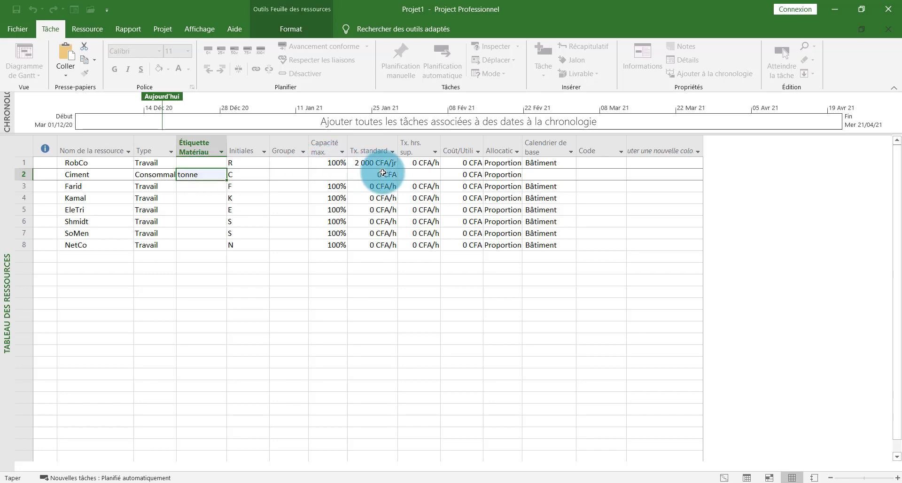
{"action": "left_click", "coordinate": [383, 173]}
{"action": "type", "text": "75000"}
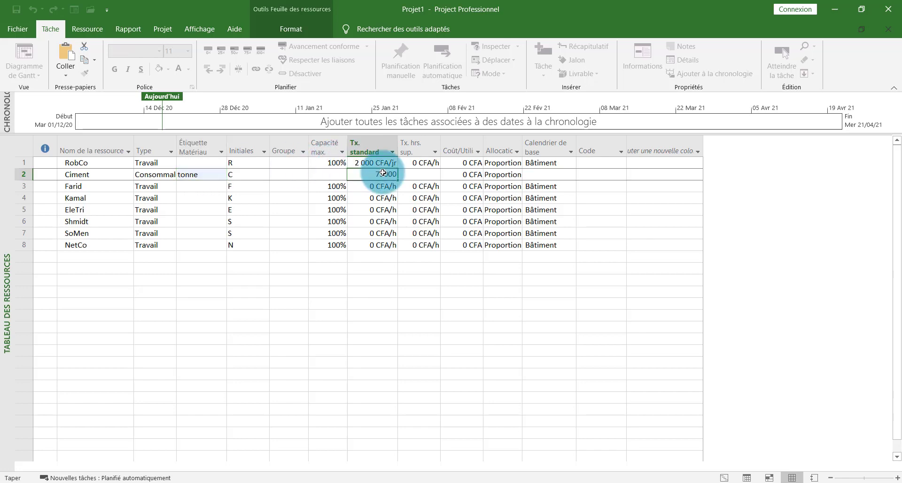
{"action": "key", "text": "Return"}
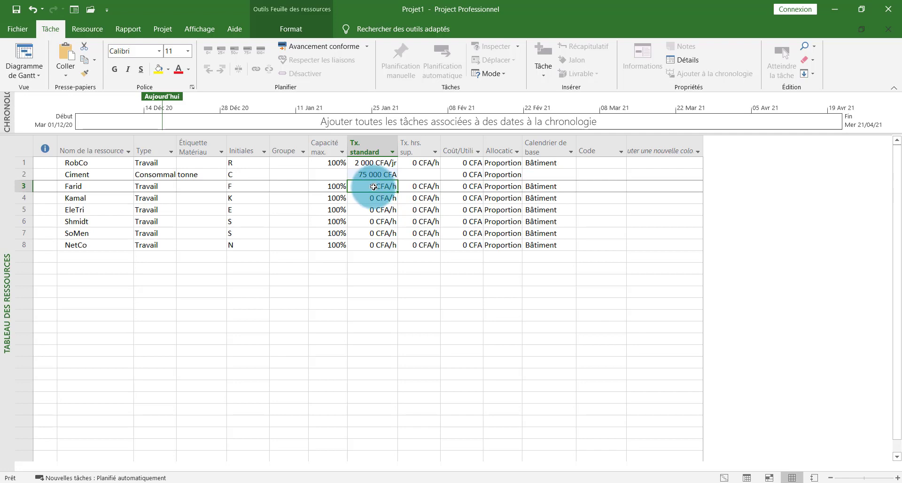
Step: Set the standard rate of each resource in rows 3 to 8 to 2000/jr
{"action": "type", "text": "200"}
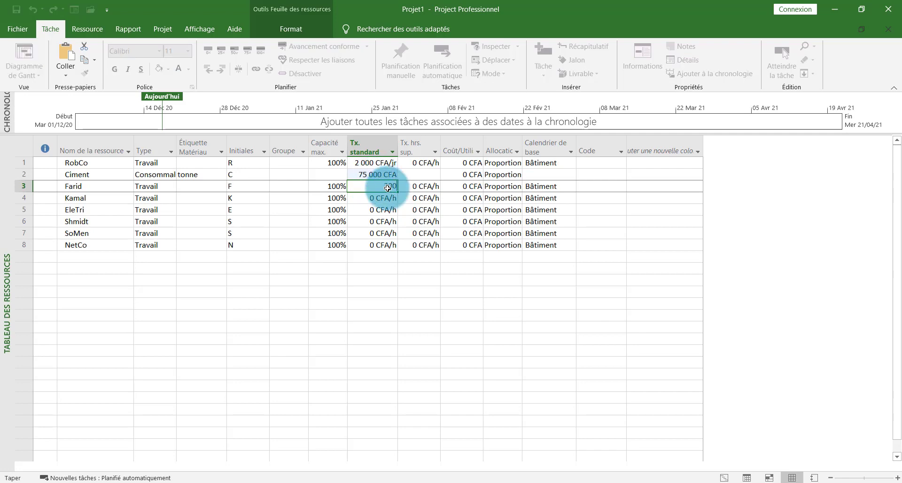
{"action": "type", "text": "0/jr"}
{"action": "key", "text": "Return"}
{"action": "type", "text": "2000/jr"}
{"action": "key", "text": "Return"}
{"action": "type", "text": "2000/jr"}
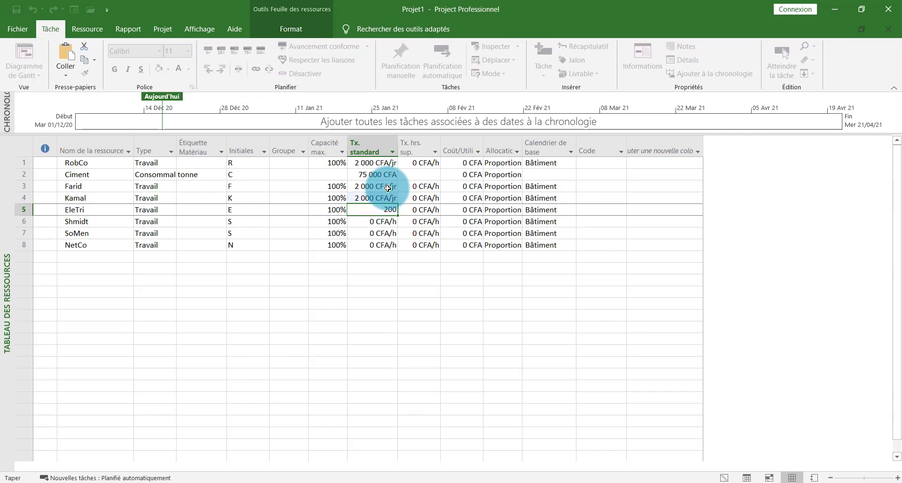
{"action": "key", "text": "Return"}
{"action": "type", "text": "2000/jr"}
{"action": "key", "text": "Return"}
{"action": "type", "text": "2000/jr"}
{"action": "key", "text": "Return"}
{"action": "type", "text": "2000/jr"}
{"action": "key", "text": "Return"}
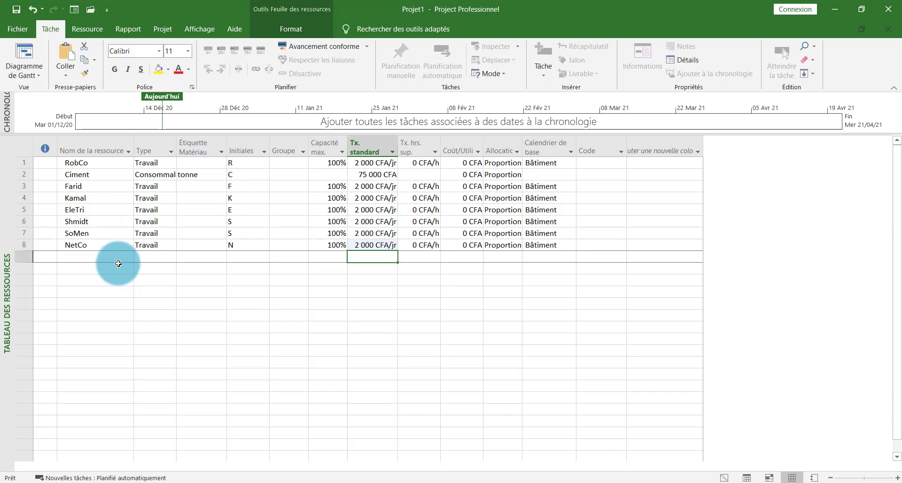
Step: Add the ninth resource, Frais de déplacement, and set its type to Coût
{"action": "left_click", "coordinate": [102, 255]}
{"action": "type", "text": "Frais de déplace"}
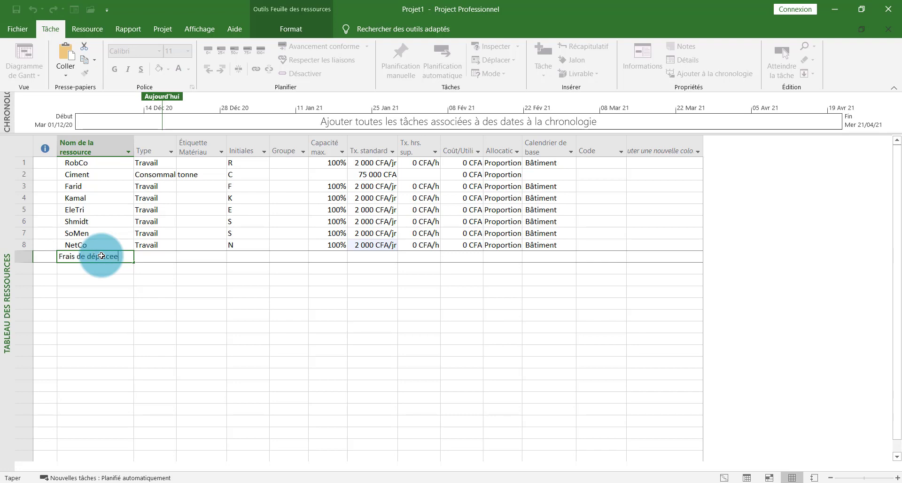
{"action": "type", "text": "ment"}
{"action": "left_click", "coordinate": [155, 258]}
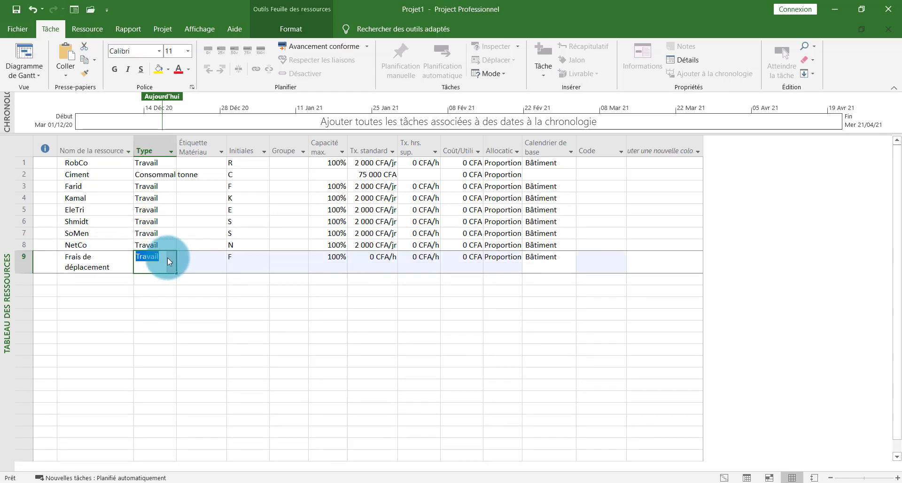
{"action": "left_click", "coordinate": [169, 261]}
{"action": "left_click", "coordinate": [146, 296]}
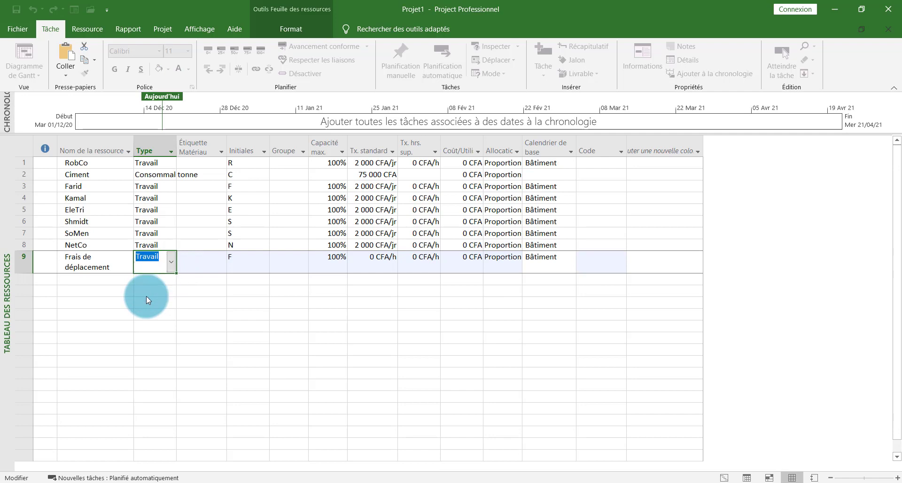
{"action": "left_click", "coordinate": [257, 288]}
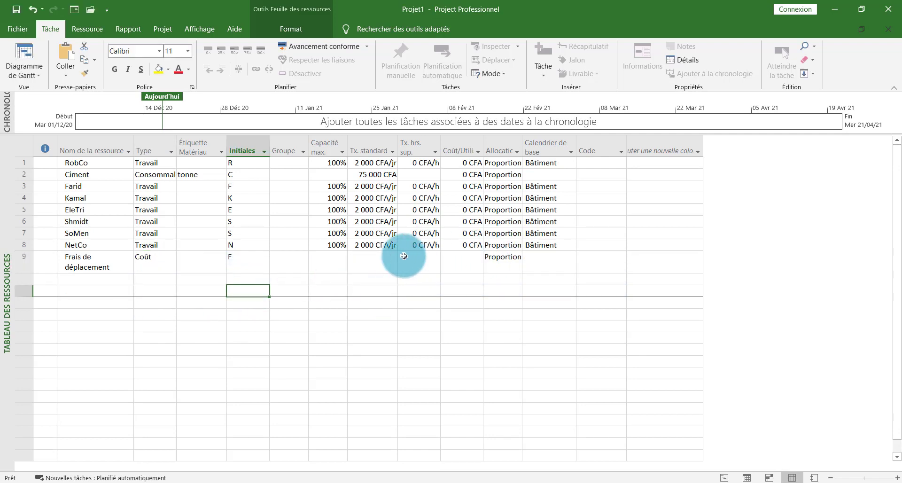
Step: Check the capacity and rate fields of Frais de déplacement and the maximum capacity of the resources in rows 3 and 7
{"action": "left_click", "coordinate": [376, 257]}
{"action": "left_click", "coordinate": [337, 258]}
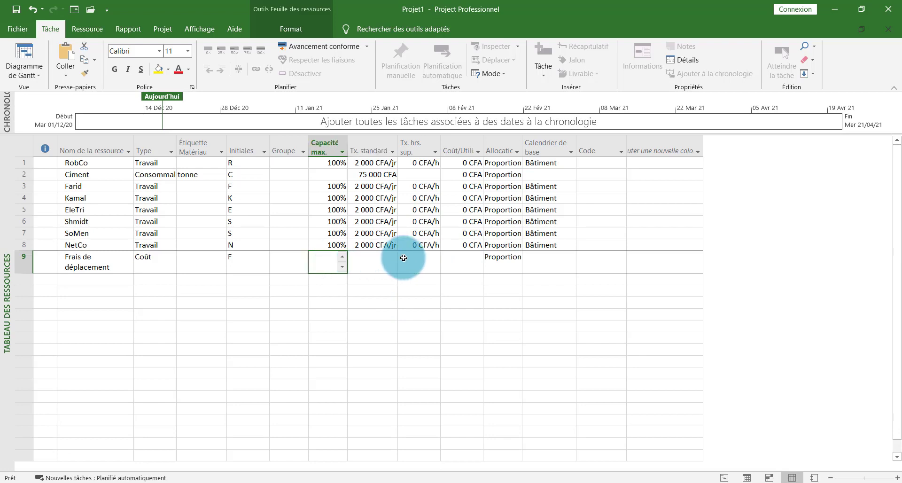
{"action": "left_click", "coordinate": [409, 258]}
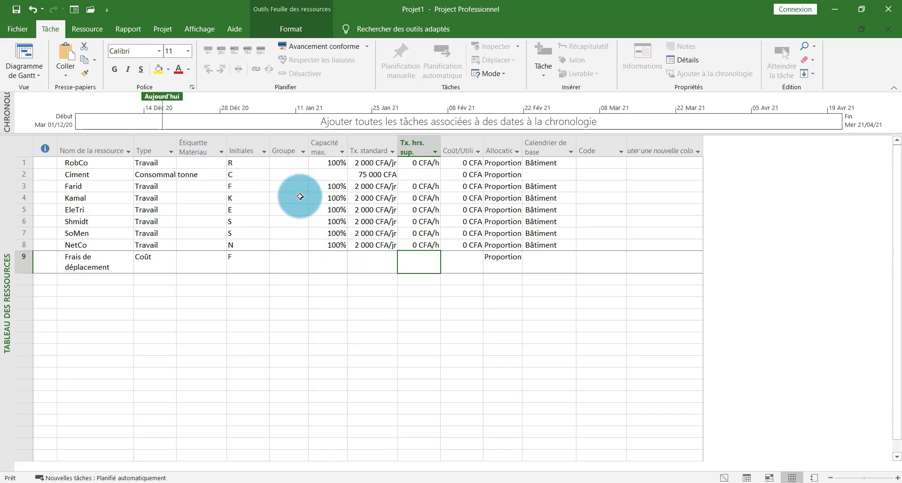
{"action": "left_click", "coordinate": [337, 186]}
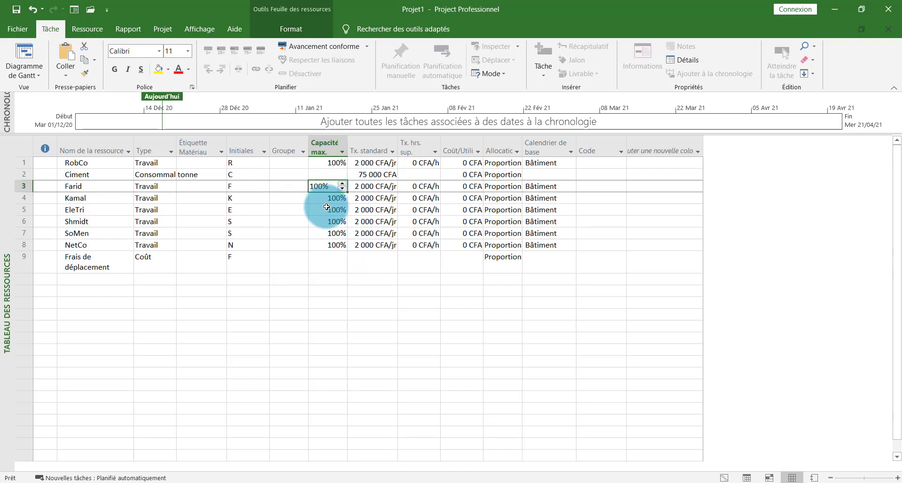
{"action": "left_click", "coordinate": [346, 235]}
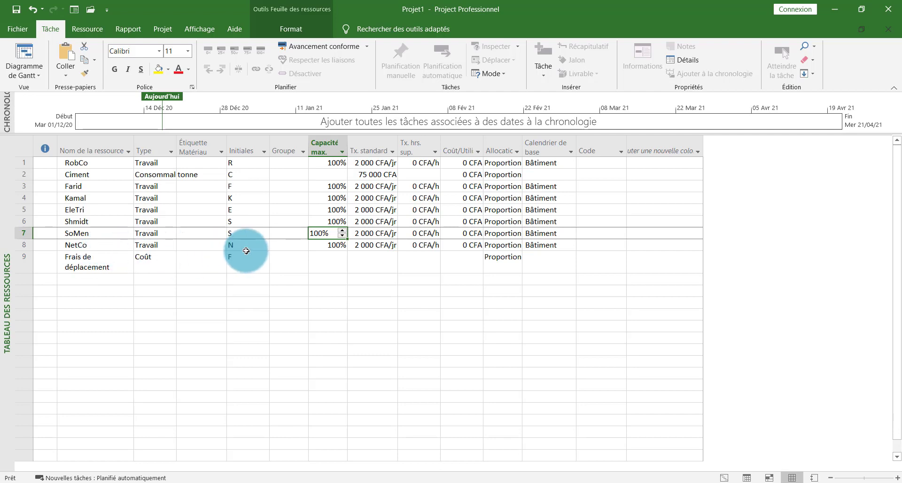
Step: Mark the NetCo resource as Générique in its resource information
{"action": "left_click", "coordinate": [284, 245]}
{"action": "double_click", "coordinate": [331, 245]}
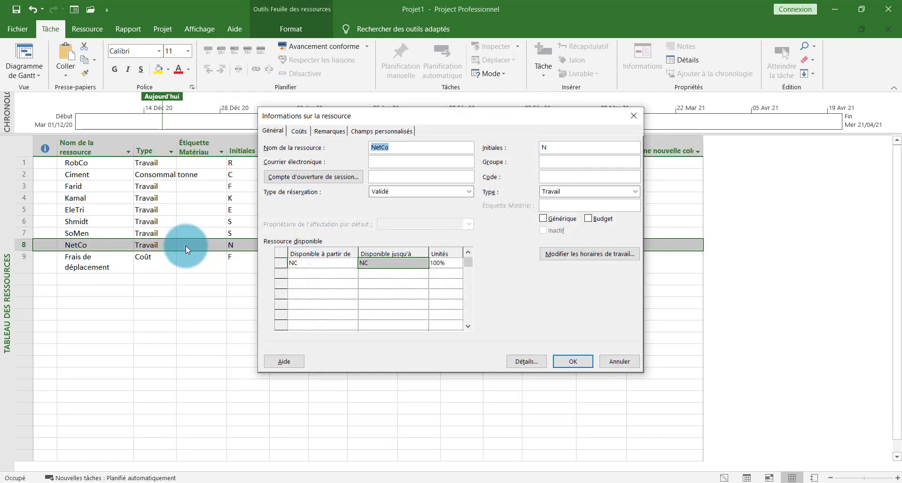
{"action": "left_click", "coordinate": [547, 219]}
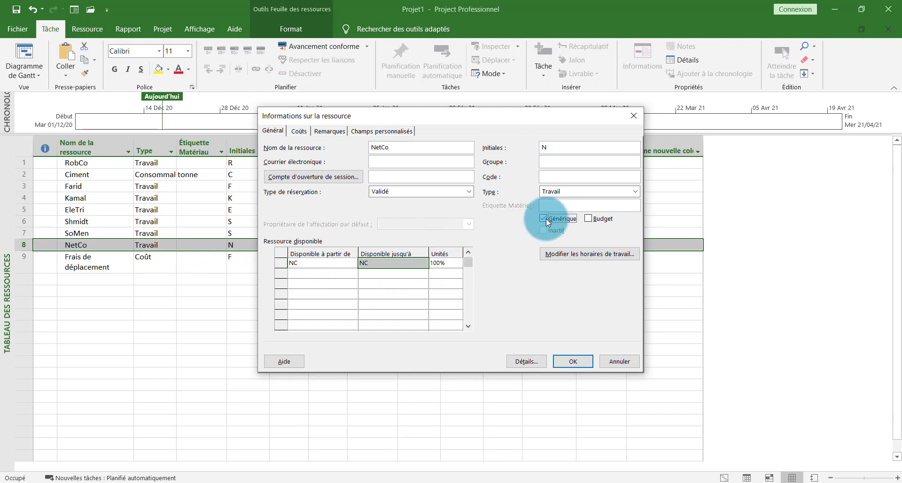
{"action": "left_click", "coordinate": [573, 362]}
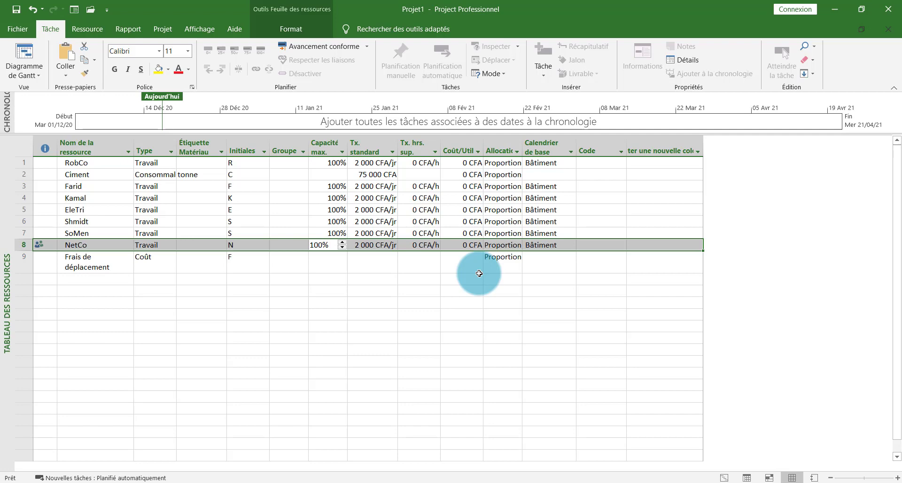
Step: Examine the available cost allocation options for the row 3 resource and for Ciment
{"action": "left_click", "coordinate": [514, 182]}
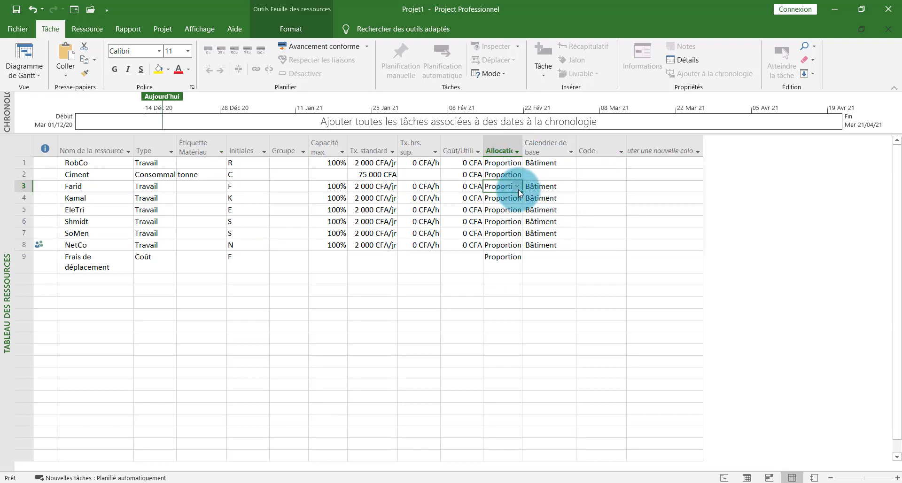
{"action": "left_click", "coordinate": [517, 186]}
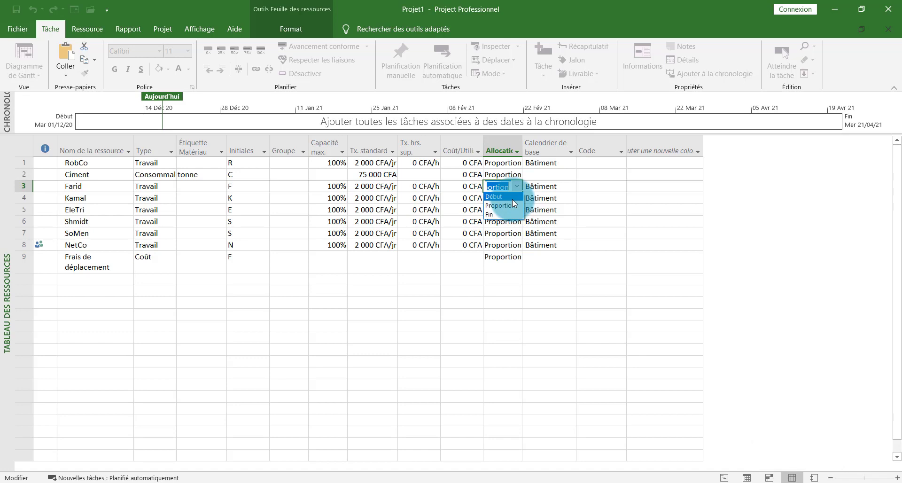
{"action": "left_click", "coordinate": [508, 176]}
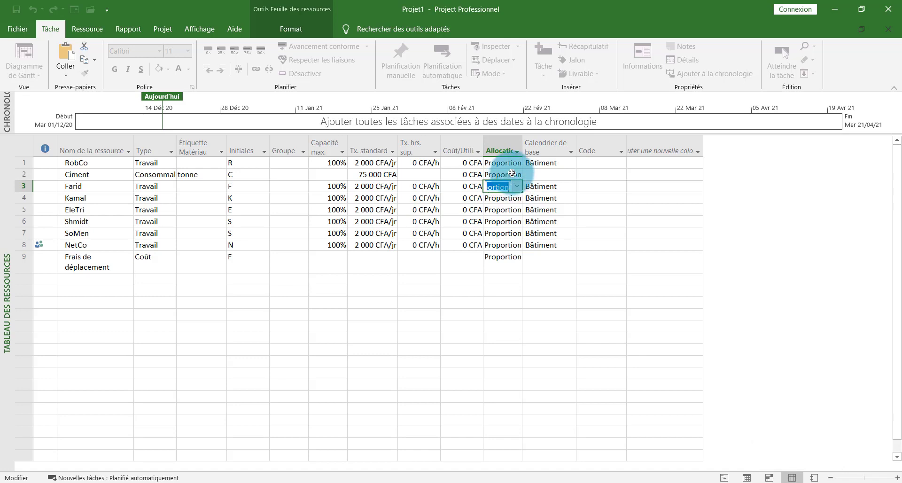
{"action": "left_click", "coordinate": [515, 174]}
{"action": "left_click", "coordinate": [516, 175]}
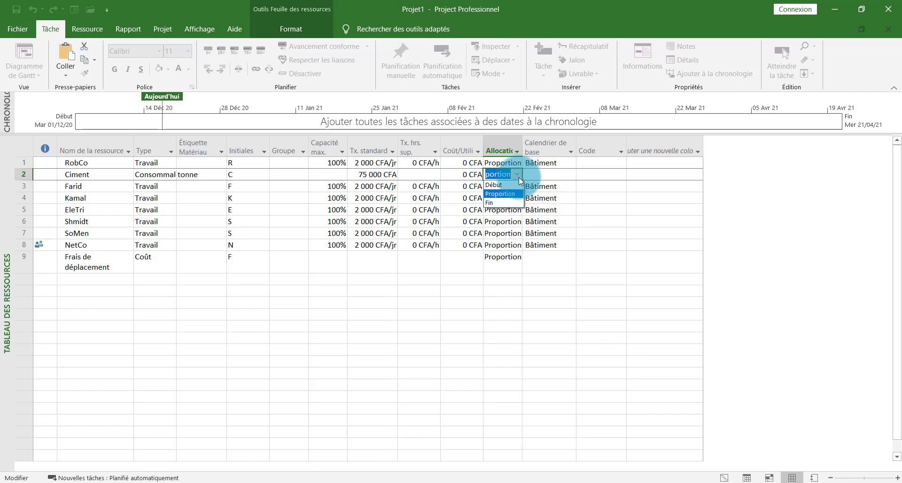
{"action": "left_click", "coordinate": [517, 175]}
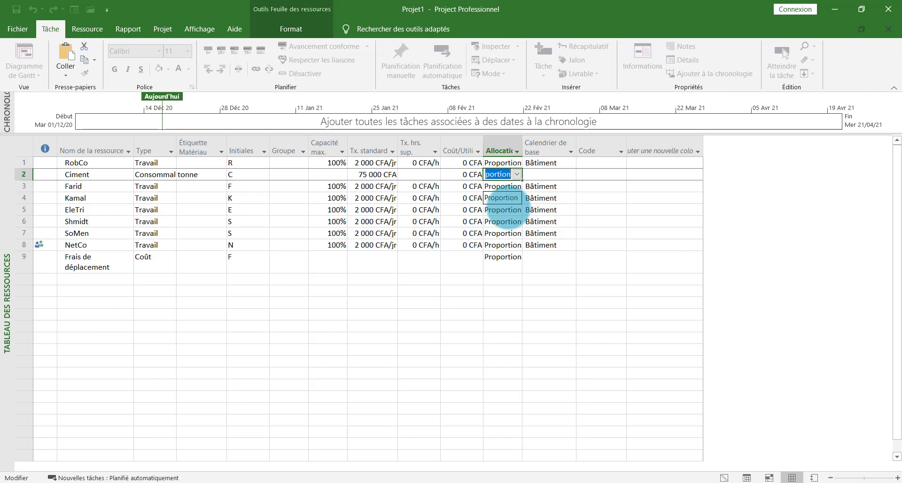
Step: Examine the base calendar assigned to the resources and the calendar options available for the row 4 resource
{"action": "left_click", "coordinate": [572, 198]}
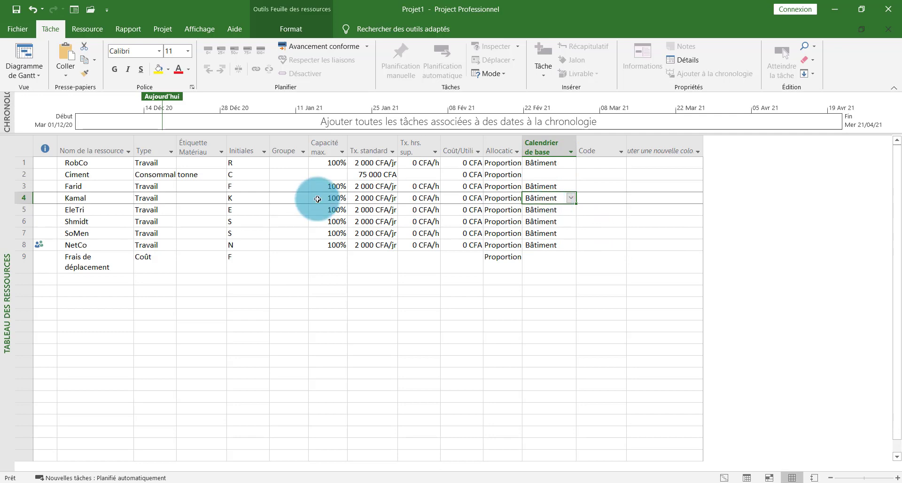
{"action": "left_click", "coordinate": [552, 165]}
{"action": "left_click", "coordinate": [546, 186]}
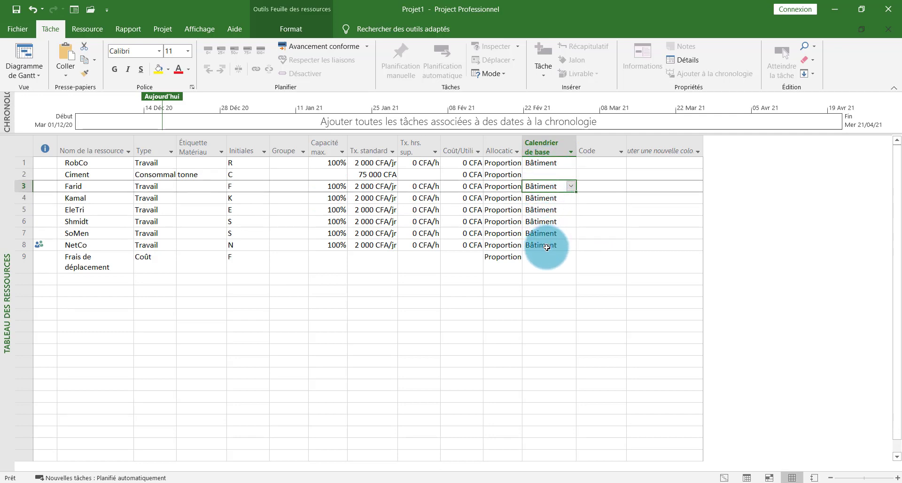
{"action": "left_click", "coordinate": [551, 201]}
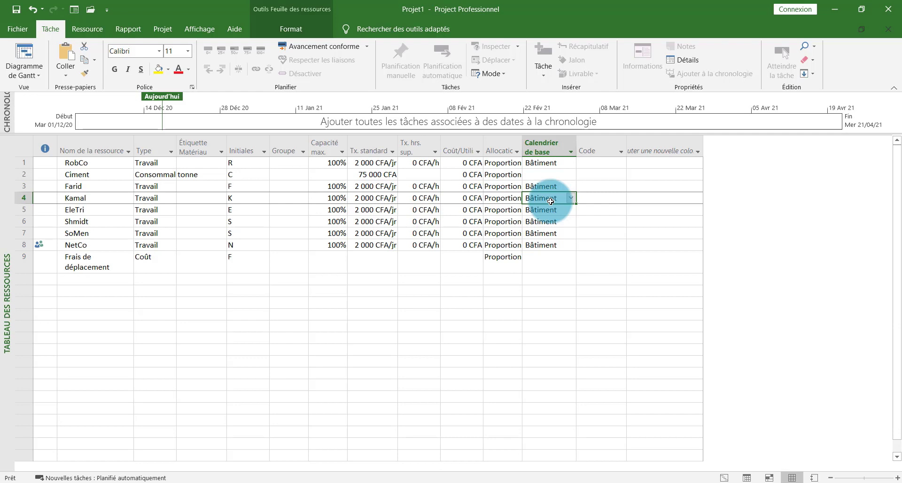
{"action": "left_click", "coordinate": [571, 199]}
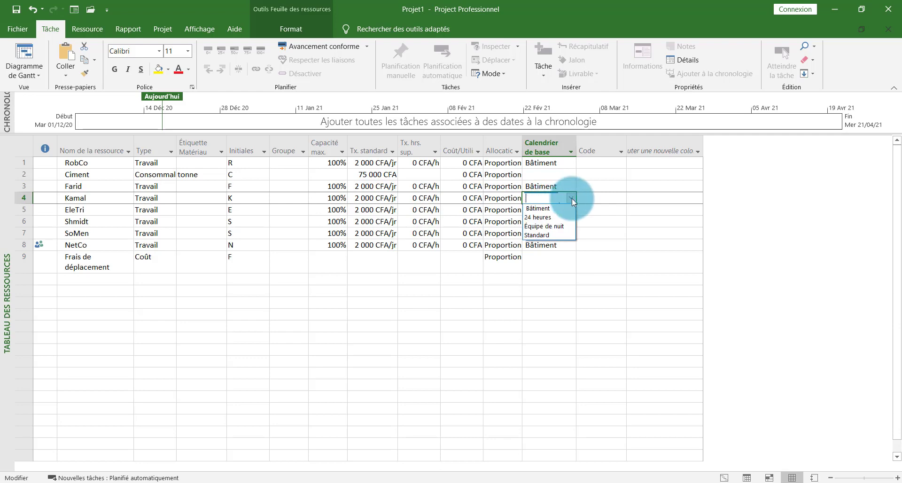
{"action": "left_click", "coordinate": [572, 199]}
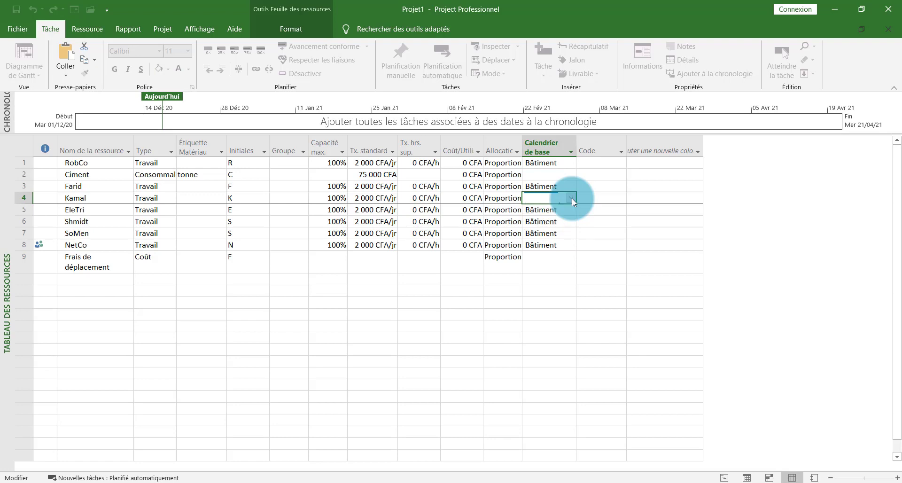
Step: Review the base calendar in the row 4 resource's working time settings and leave without making changes
{"action": "double_click", "coordinate": [423, 200]}
{"action": "left_click", "coordinate": [591, 250]}
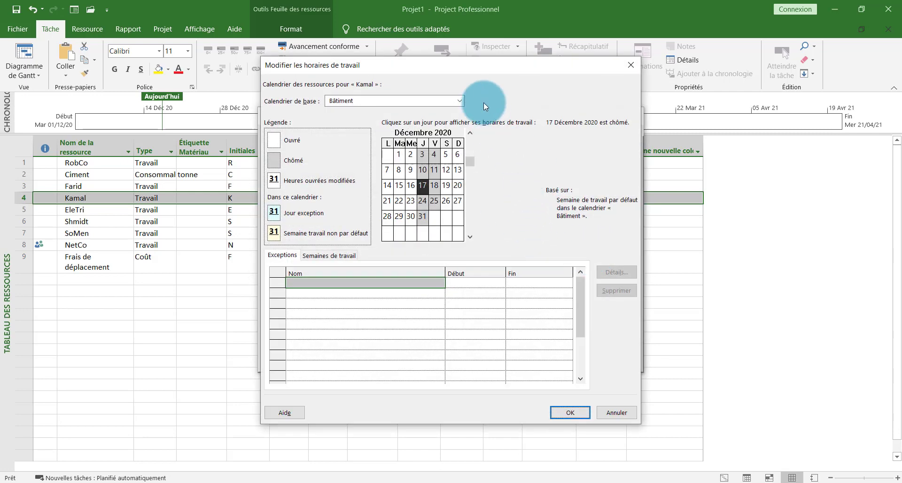
{"action": "left_click", "coordinate": [404, 101]}
{"action": "left_click", "coordinate": [393, 97]}
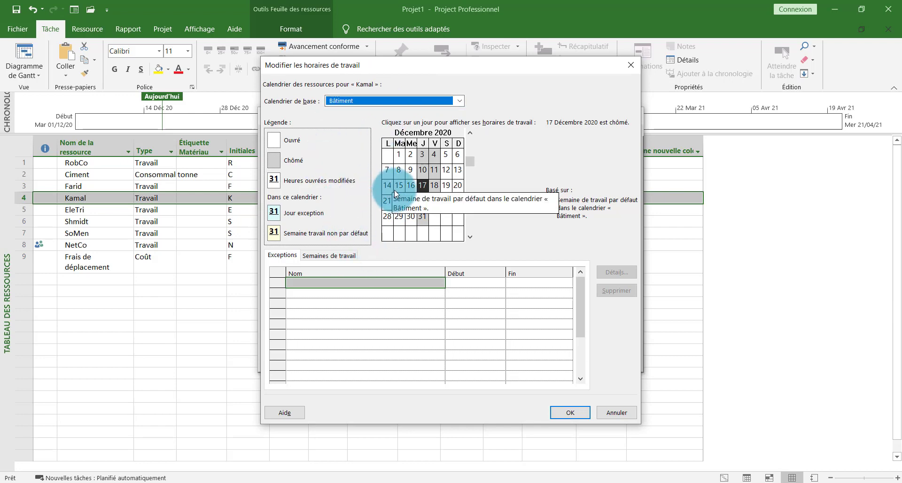
{"action": "left_click", "coordinate": [632, 64]}
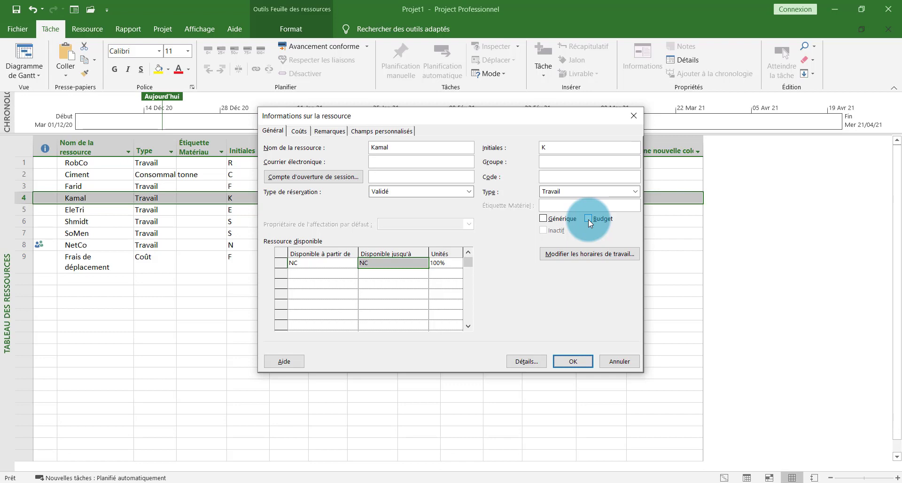
{"action": "left_click", "coordinate": [625, 366]}
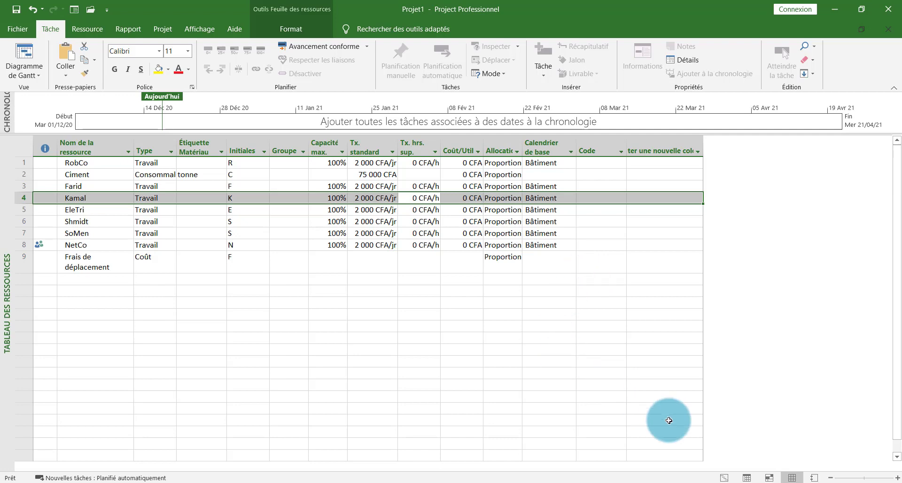
Step: Switch to the Gantt chart and consult the resource assignments in the task table of Excercice Tuto.pdf in the browser
{"action": "left_click", "coordinate": [725, 477]}
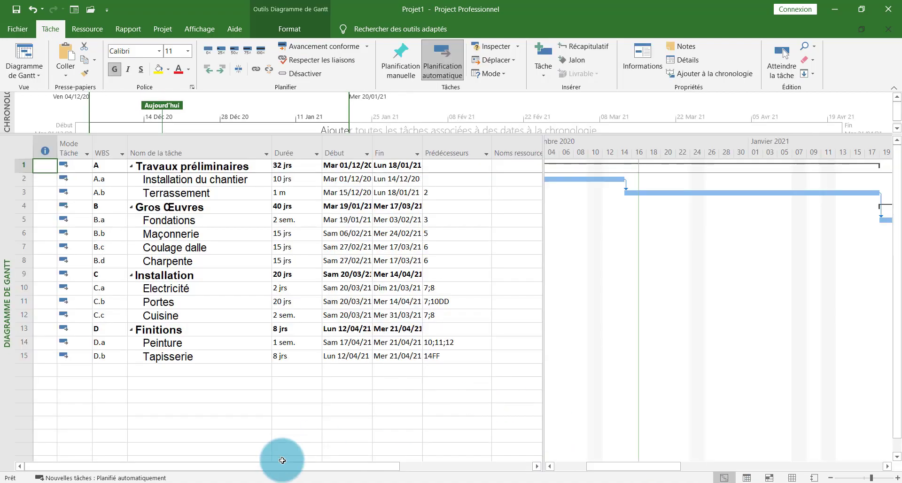
{"action": "left_click", "coordinate": [278, 482]}
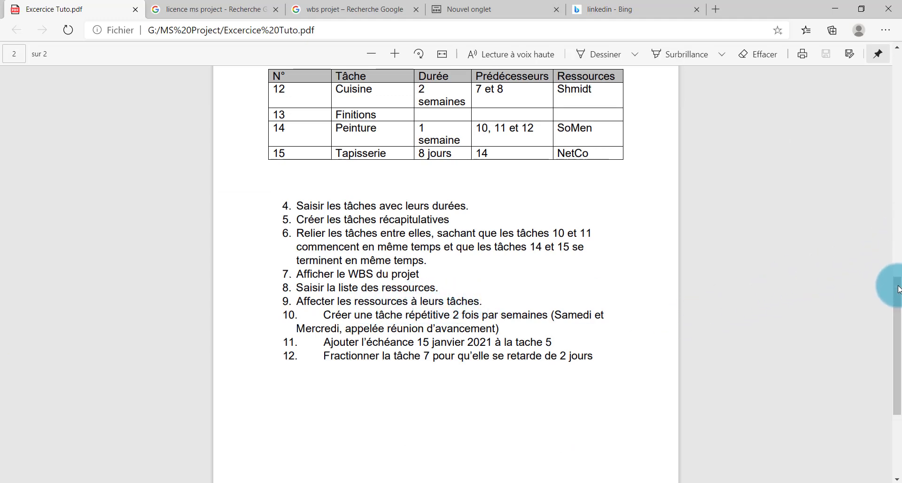
{"action": "left_click_drag", "start_coordinate": [894, 276], "coordinate": [900, 133]}
{"action": "scroll", "coordinate": [888, 160], "scroll_direction": "down", "scroll_amount": 3}
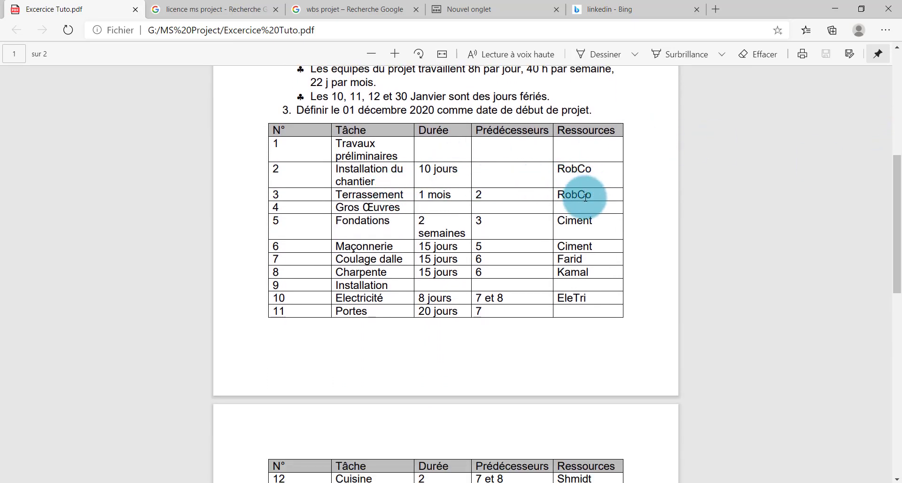
{"action": "left_click", "coordinate": [394, 482]}
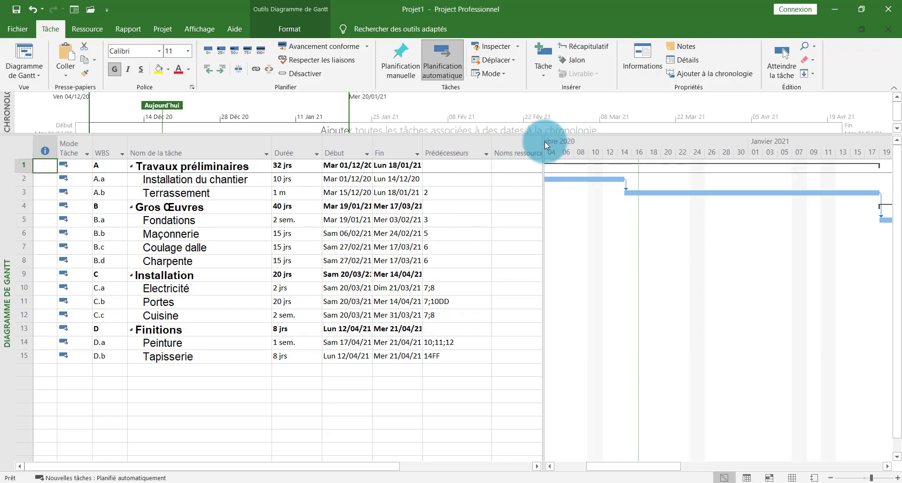
Step: Widen the task table to expose the resource names and assign RobCo to Installation du chantier and Terrassement
{"action": "left_click_drag", "start_coordinate": [542, 142], "coordinate": [634, 141]}
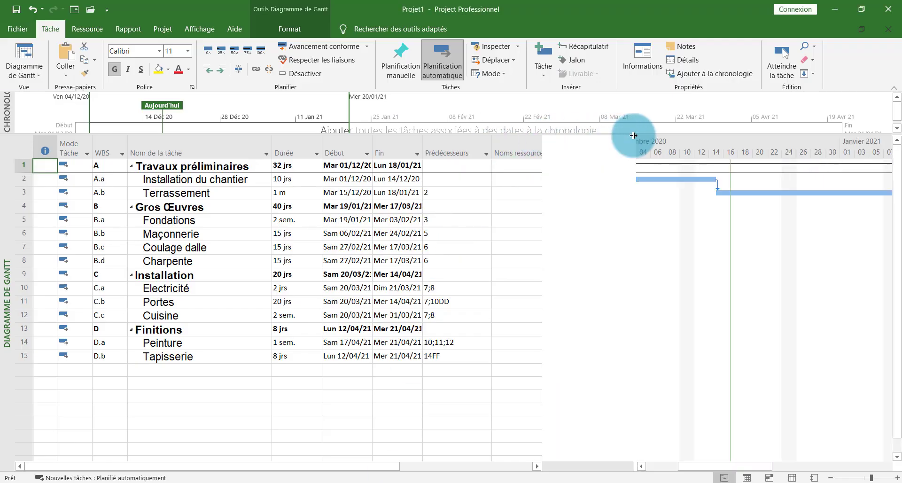
{"action": "left_click", "coordinate": [507, 180]}
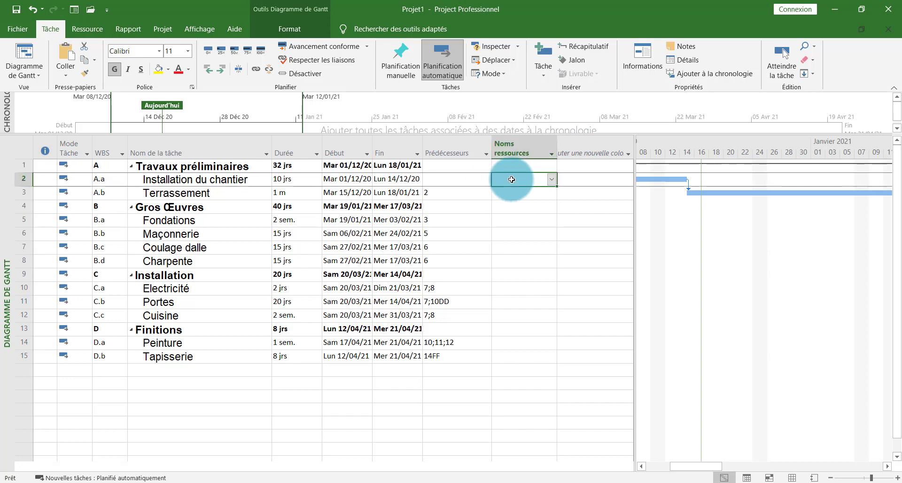
{"action": "left_click", "coordinate": [552, 179]}
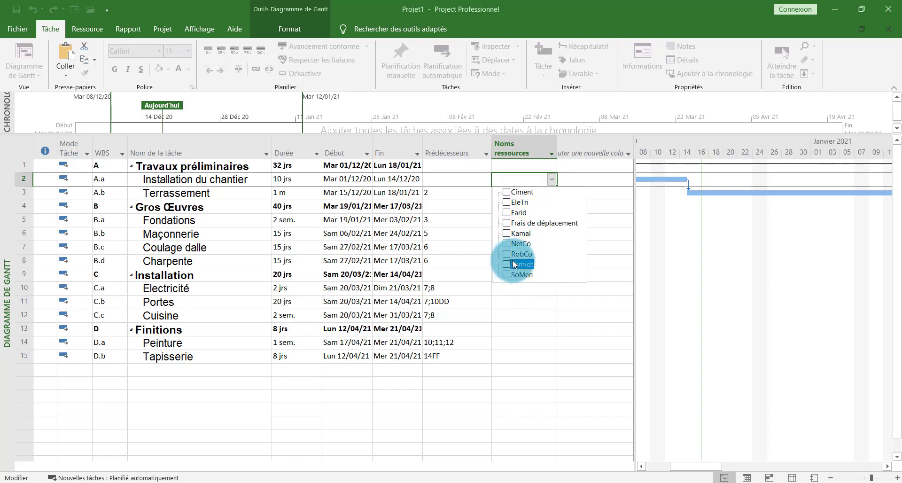
{"action": "left_click", "coordinate": [507, 255]}
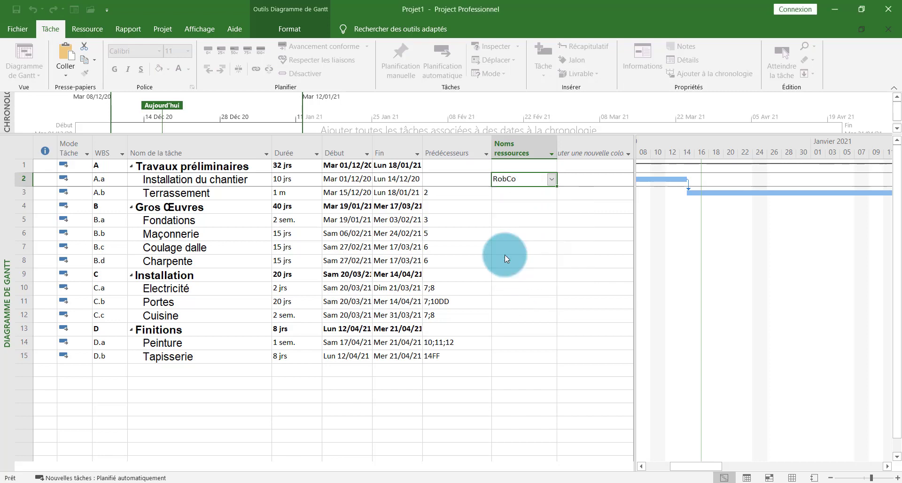
{"action": "left_click", "coordinate": [528, 194]}
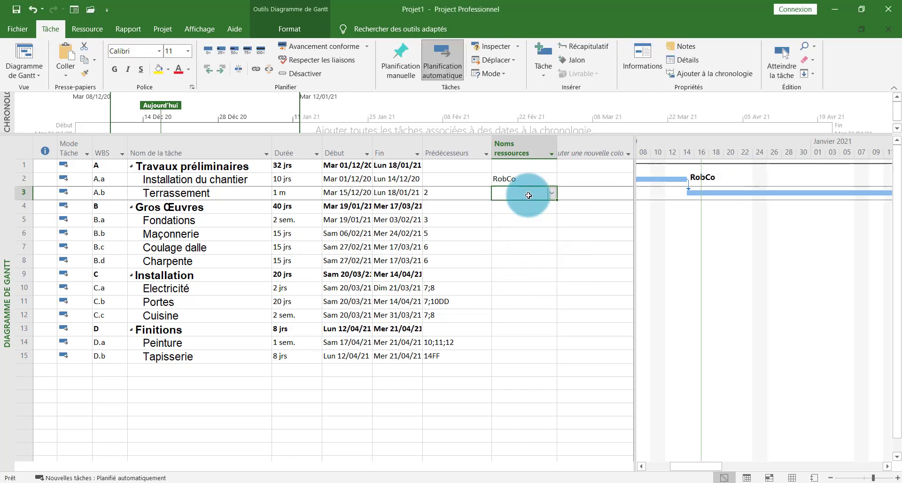
{"action": "left_click", "coordinate": [553, 193]}
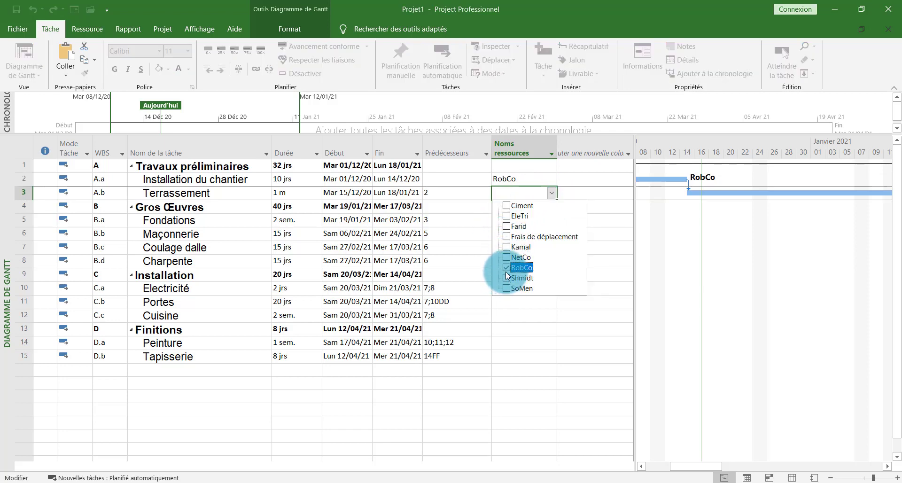
{"action": "key", "text": "Return"}
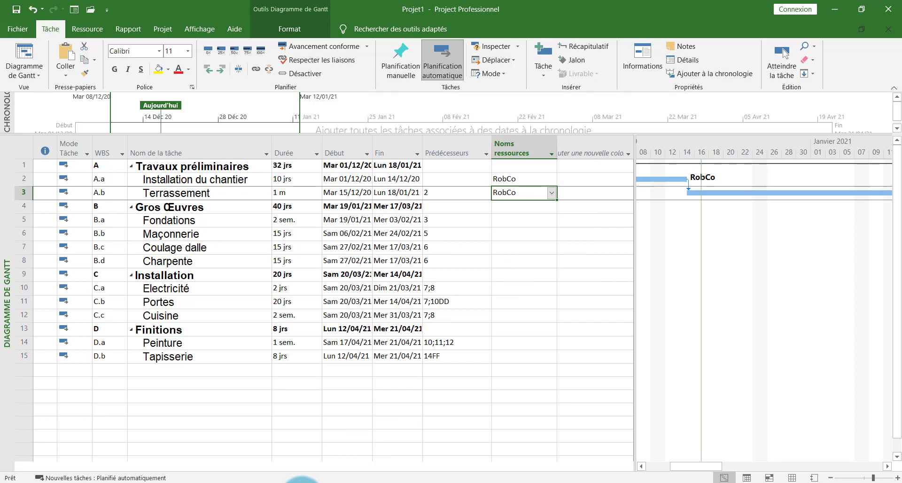
Step: Consult the exercise PDF for the Fondations task and add Ciment as its resource in the task information
{"action": "left_click", "coordinate": [276, 482]}
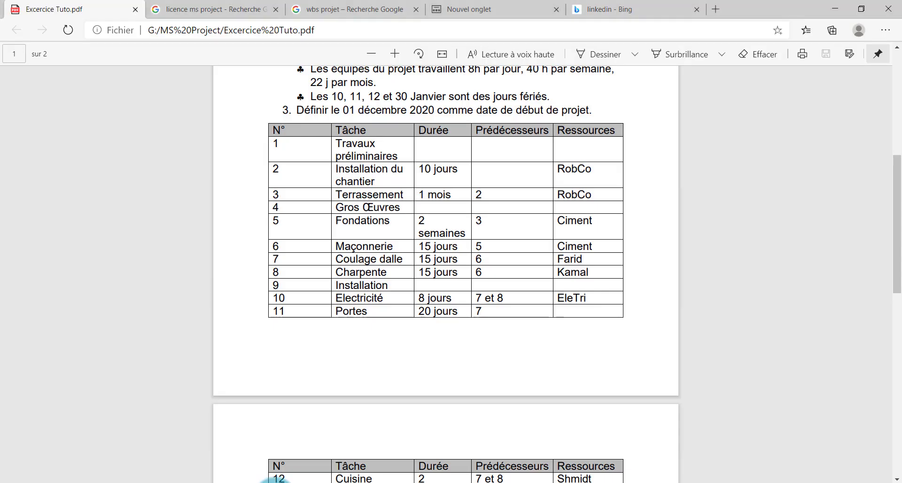
{"action": "left_click", "coordinate": [275, 481]}
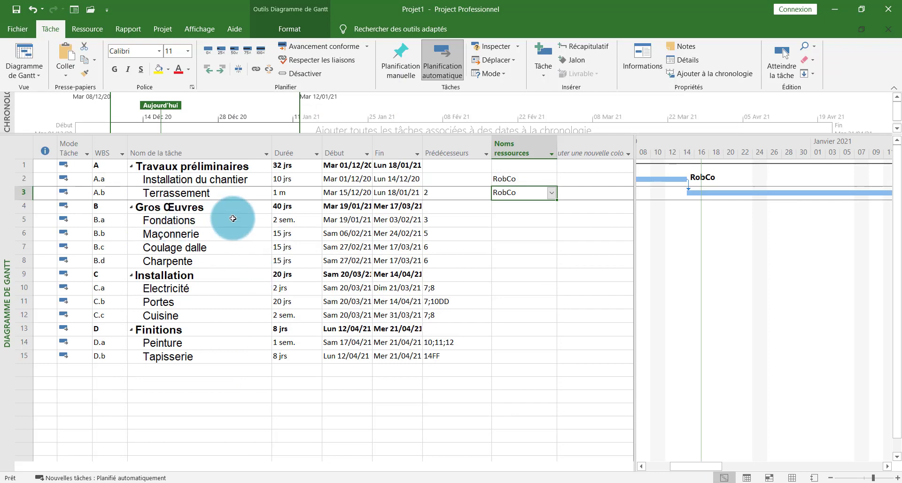
{"action": "double_click", "coordinate": [230, 221]}
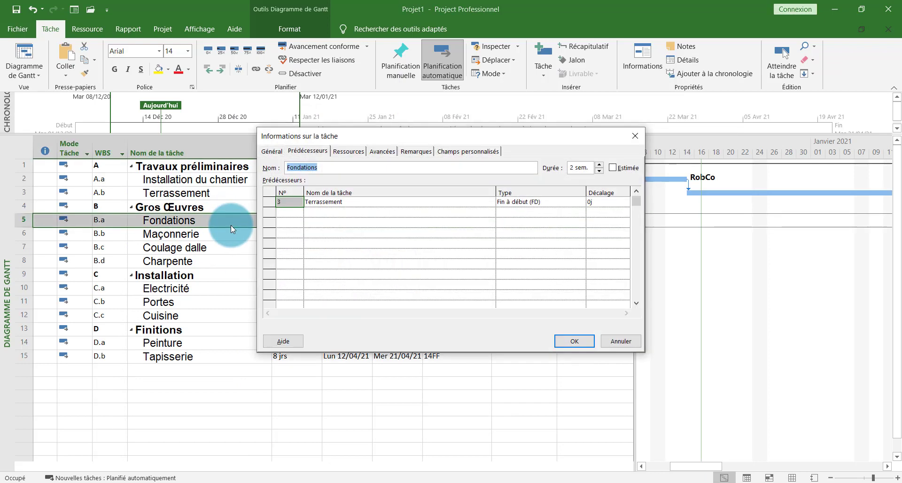
{"action": "left_click", "coordinate": [351, 154]}
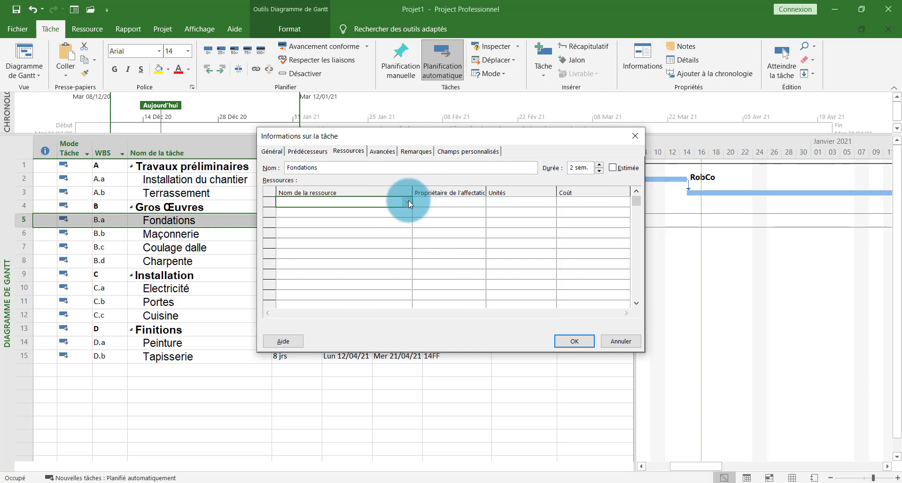
{"action": "left_click", "coordinate": [407, 201]}
{"action": "left_click", "coordinate": [371, 211]}
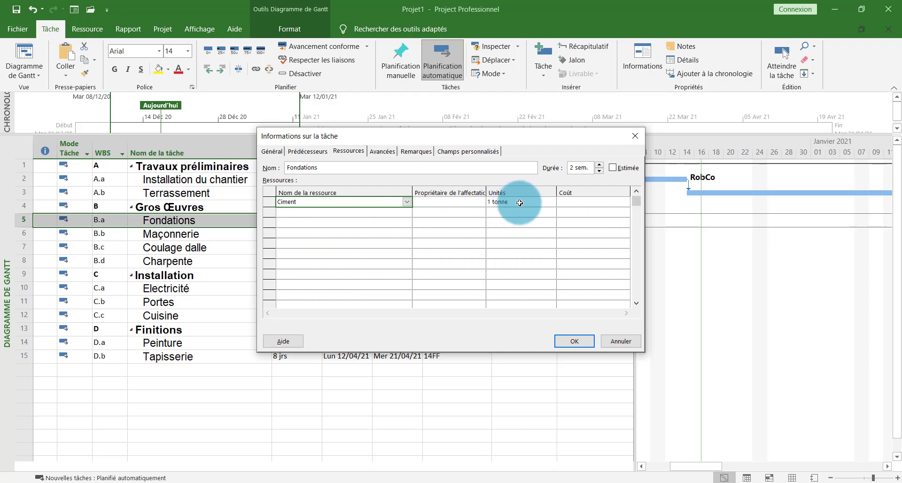
{"action": "left_click", "coordinate": [578, 203]}
{"action": "left_click", "coordinate": [576, 214]}
Step: Set the Ciment quantity for Fondations to 2 tonnes and apply the assignment
{"action": "left_click", "coordinate": [499, 203]}
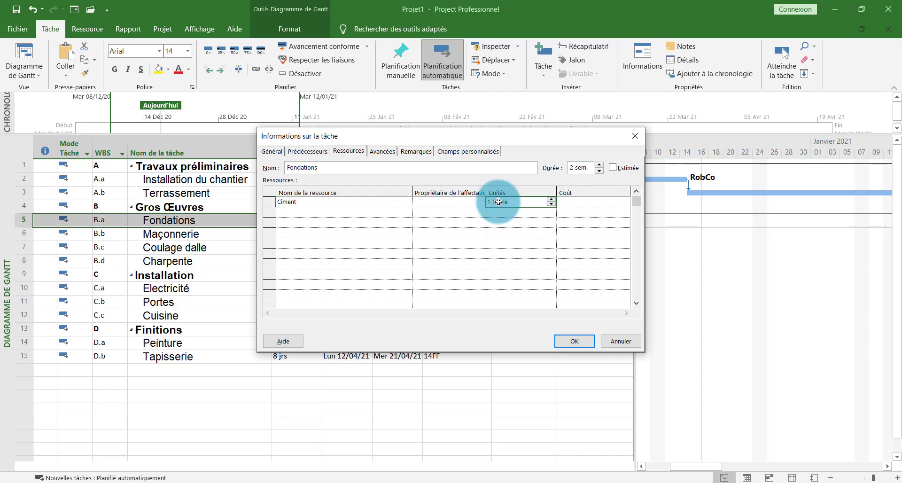
{"action": "type", "text": "2"}
{"action": "key", "text": "Return"}
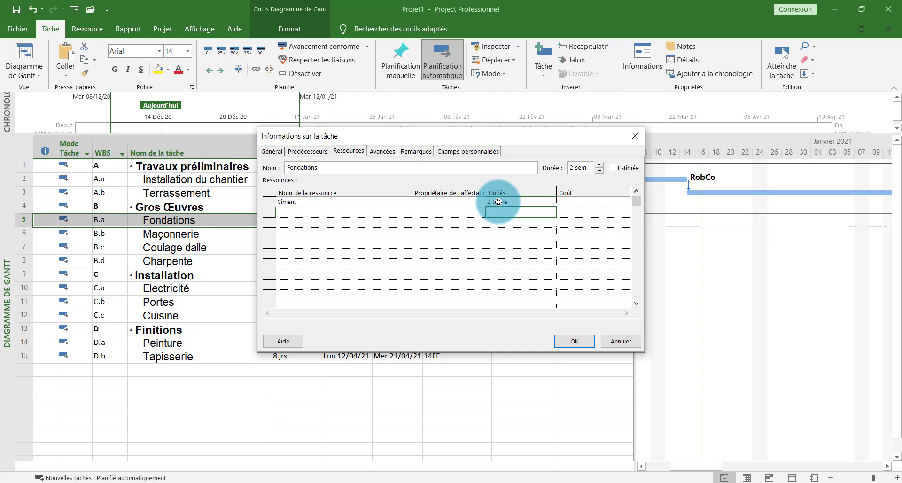
{"action": "left_click", "coordinate": [581, 341]}
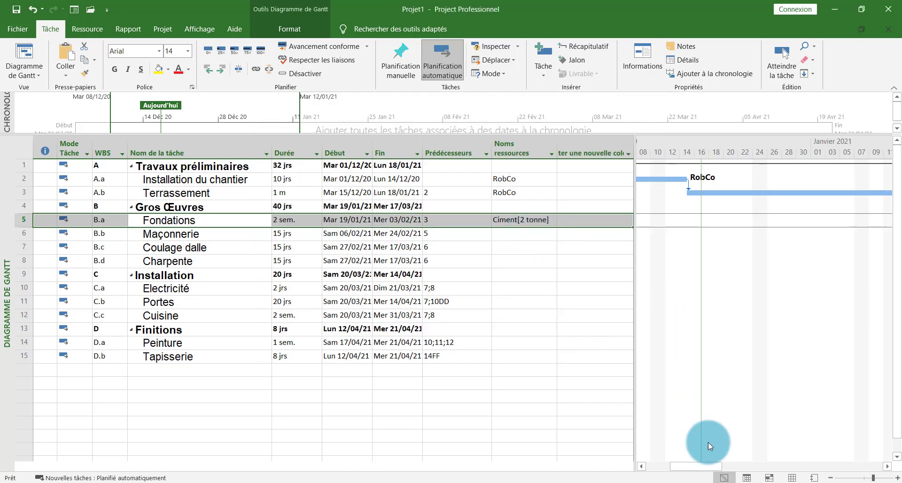
Step: Inspect the Fondations bar in the Gantt chart and check the cost of its Ciment assignment
{"action": "left_click_drag", "start_coordinate": [707, 466], "coordinate": [764, 465]}
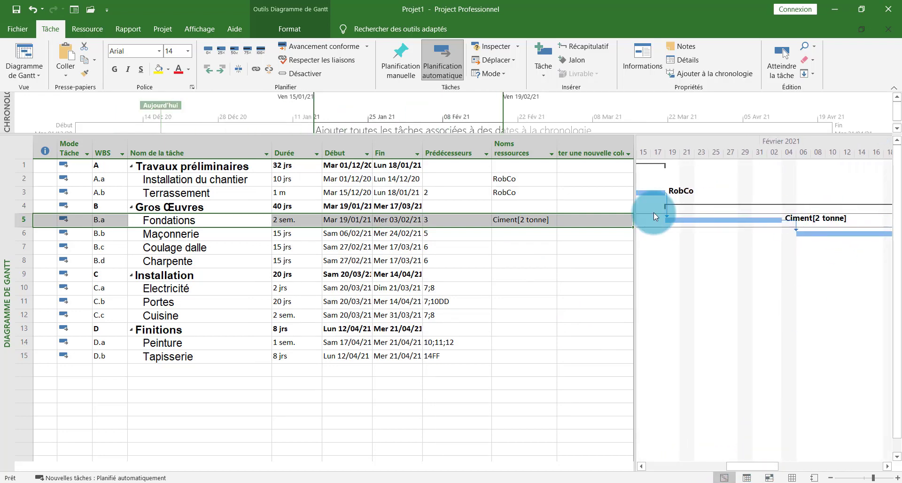
{"action": "double_click", "coordinate": [514, 220]}
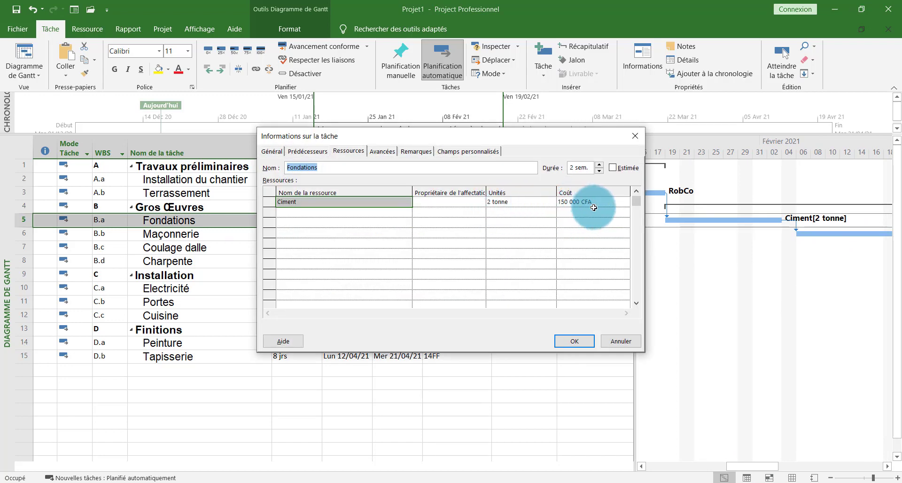
{"action": "left_click", "coordinate": [580, 340]}
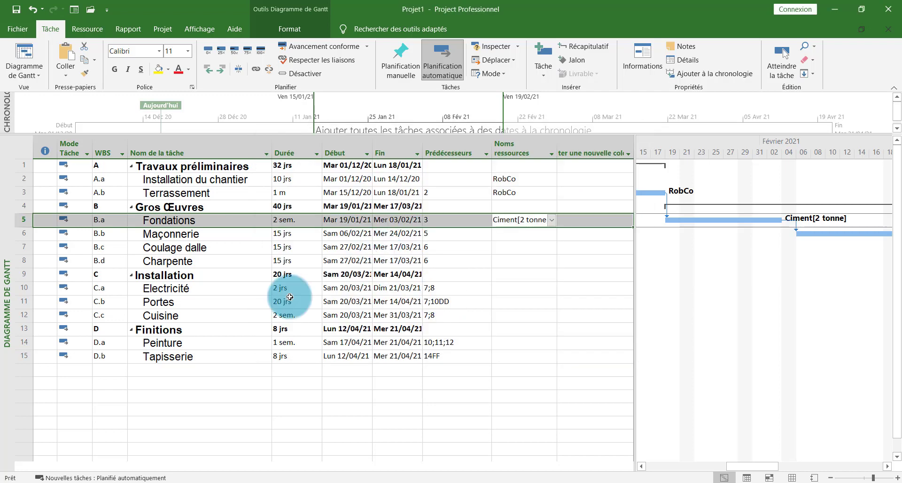
Step: Check the Maçonnerie resource in the exercise PDF and assign 1 tonne of Ciment to that task
{"action": "left_click", "coordinate": [275, 482]}
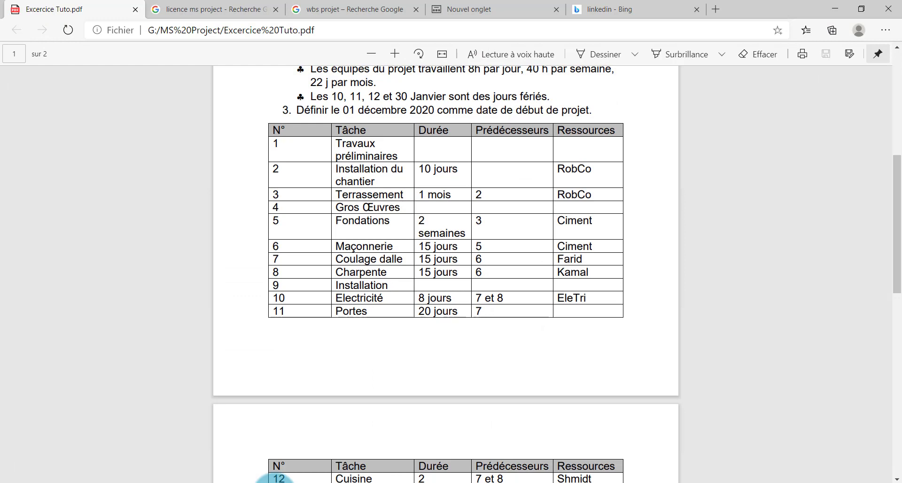
{"action": "left_click", "coordinate": [275, 482]}
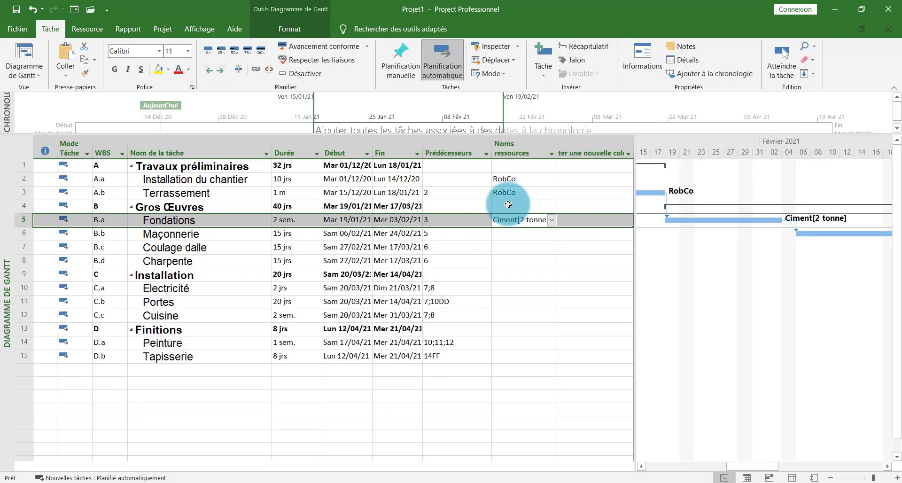
{"action": "left_click", "coordinate": [515, 234]}
{"action": "double_click", "coordinate": [515, 235]}
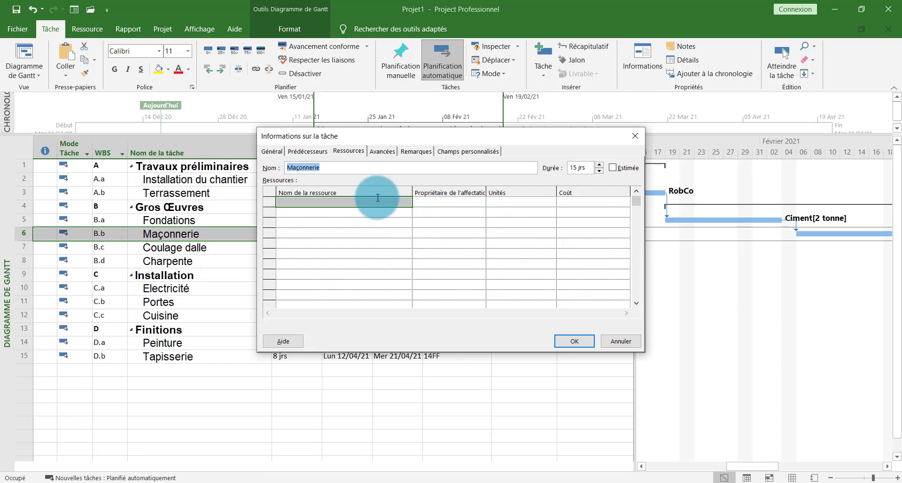
{"action": "left_click", "coordinate": [365, 204]}
{"action": "left_click", "coordinate": [407, 201]}
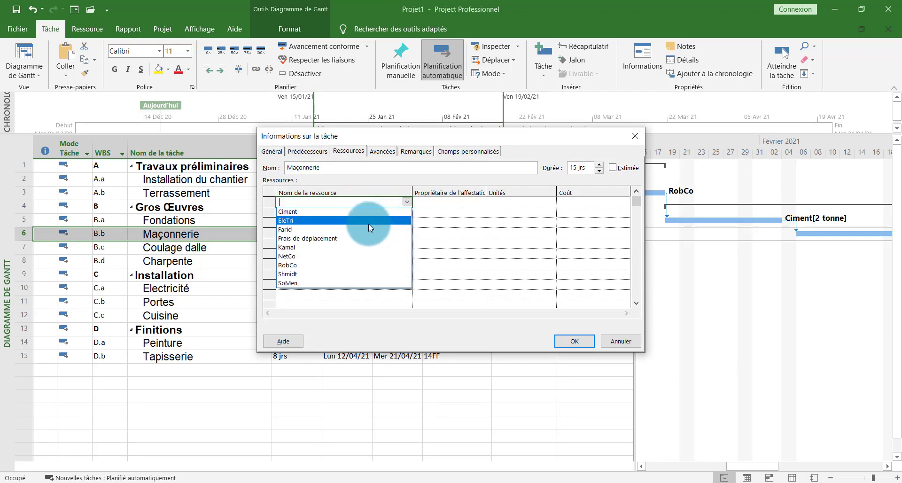
{"action": "left_click", "coordinate": [373, 211]}
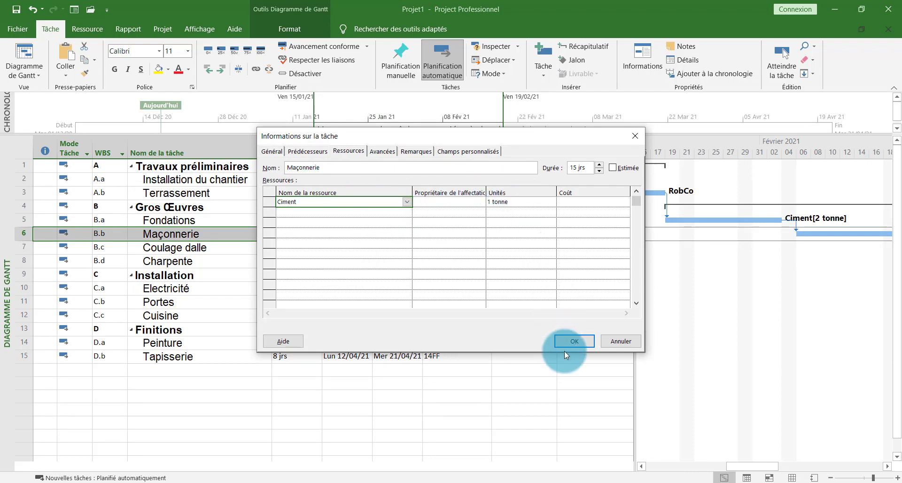
{"action": "left_click", "coordinate": [576, 341]}
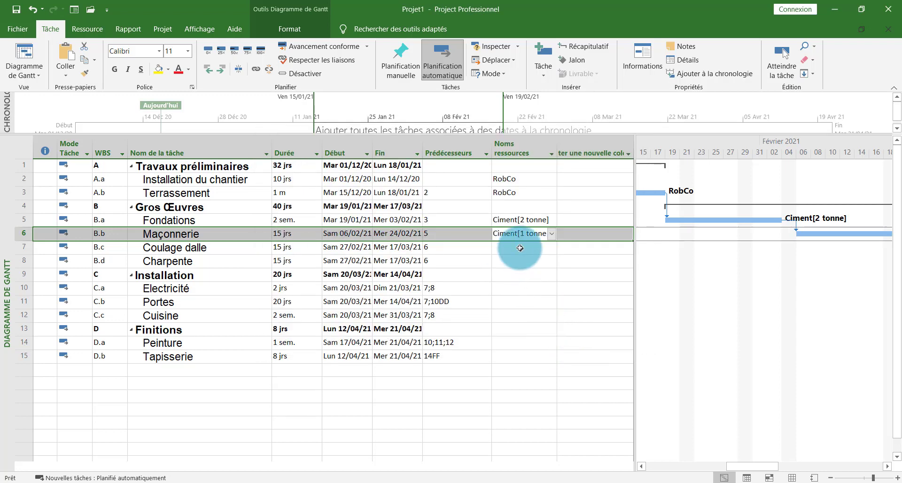
Step: Assign Coulage dalle and Charpente to the individual workers that the exercise lists for each task
{"action": "left_click", "coordinate": [548, 253]}
{"action": "left_click", "coordinate": [552, 248]}
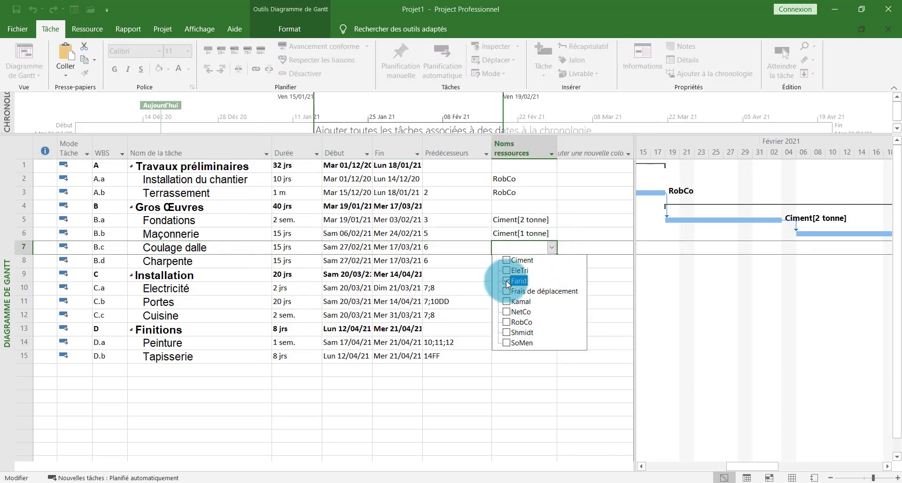
{"action": "key", "text": "Return"}
{"action": "key", "text": "Return"}
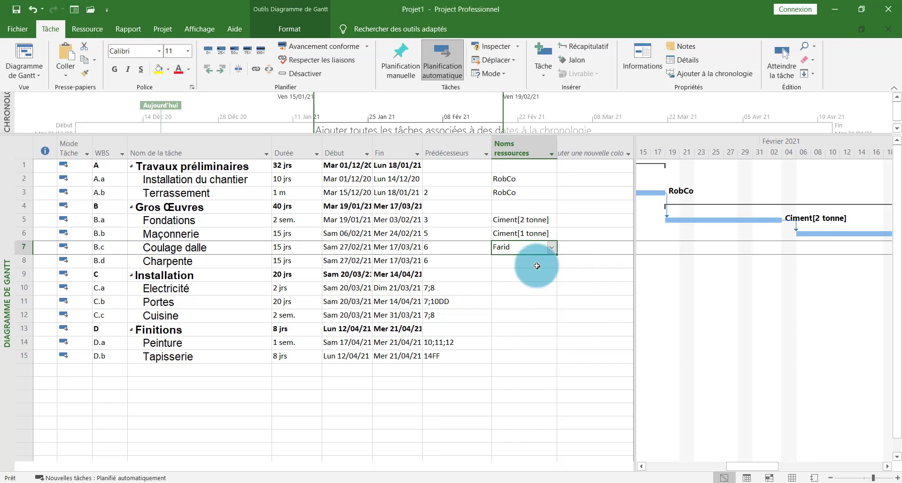
{"action": "left_click", "coordinate": [550, 264]}
{"action": "left_click", "coordinate": [551, 262]}
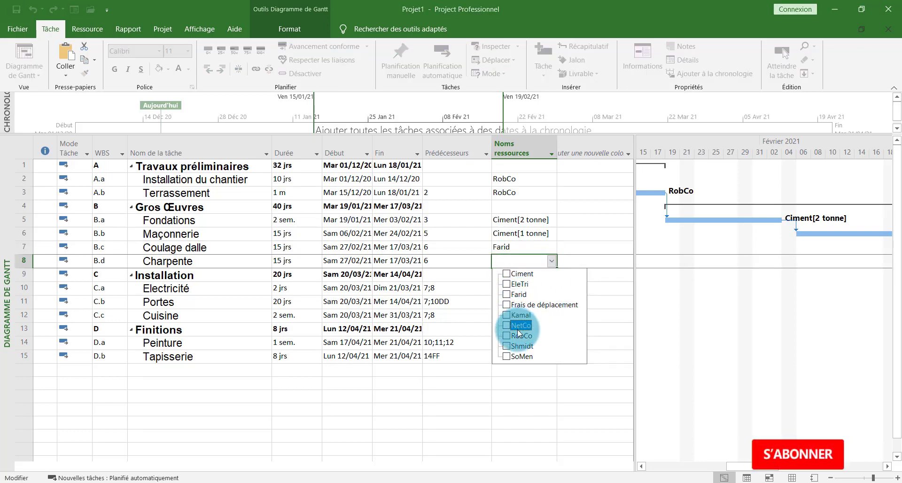
{"action": "left_click", "coordinate": [509, 315]}
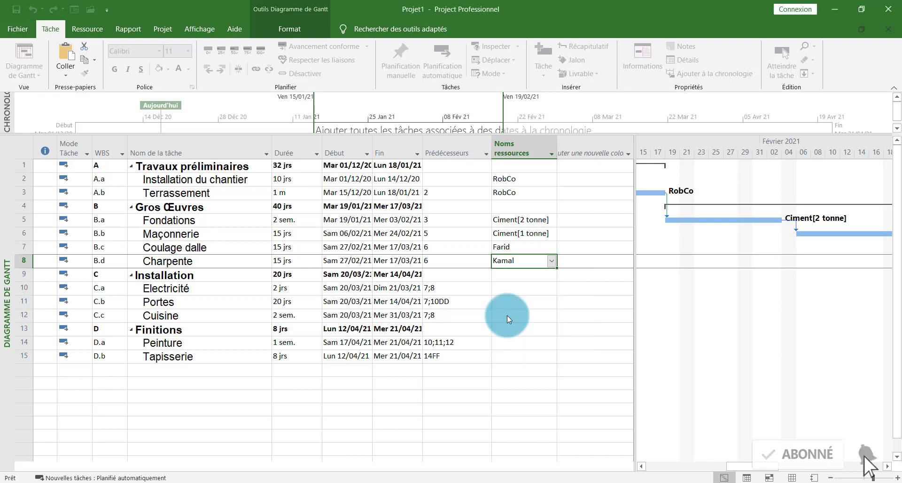
Step: Consult the exercise PDF for the remaining tasks' resources and assign EleTri to Electricité
{"action": "left_click", "coordinate": [276, 481]}
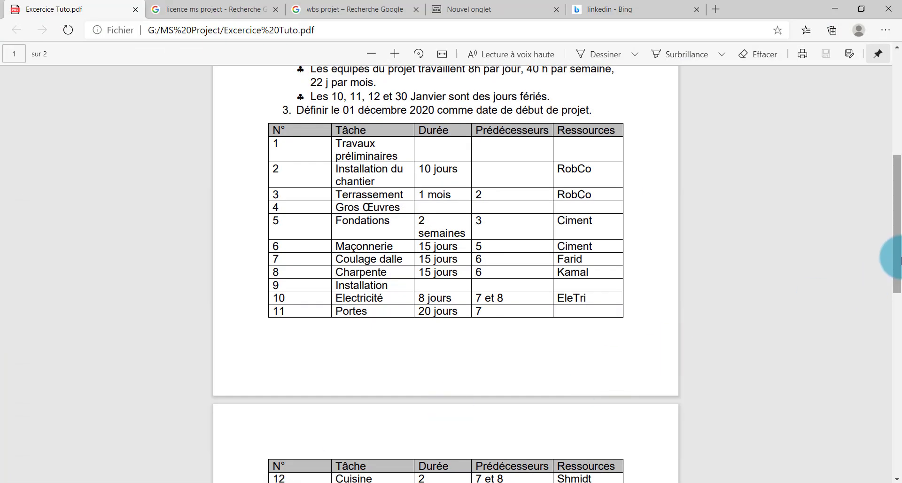
{"action": "left_click_drag", "start_coordinate": [897, 252], "coordinate": [898, 304]}
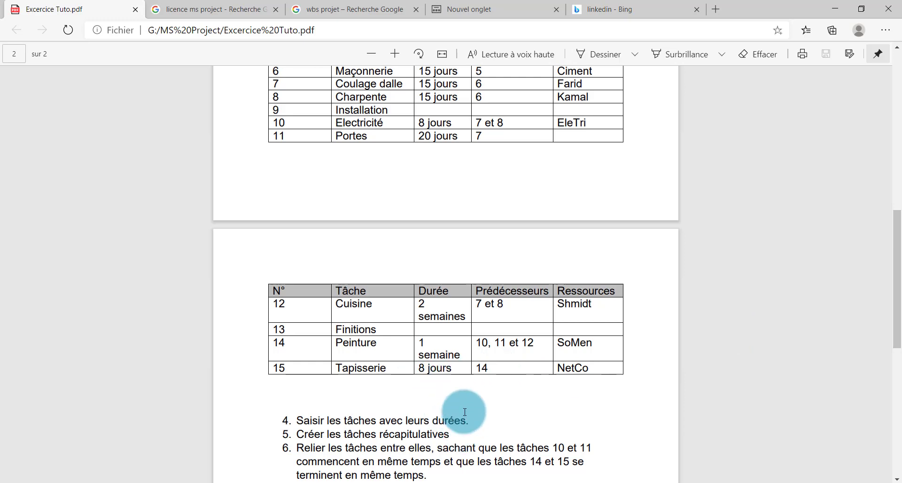
{"action": "key", "text": "alt+Tab"}
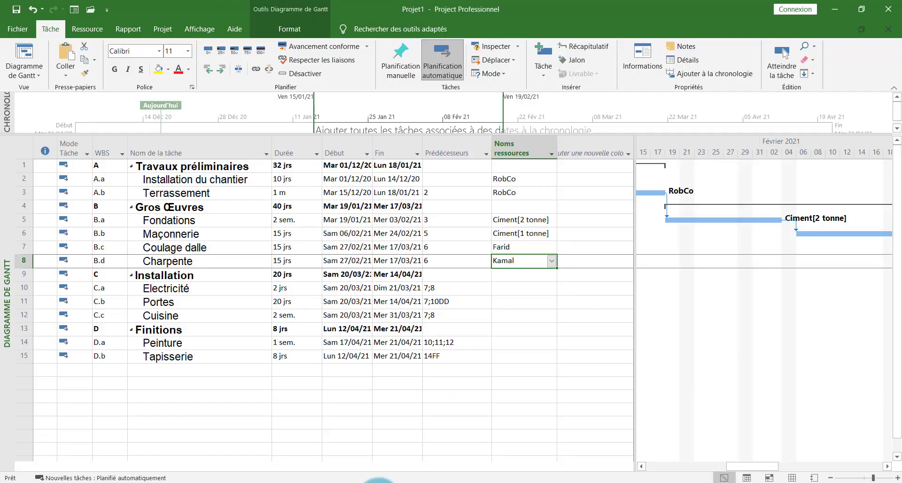
{"action": "left_click", "coordinate": [540, 288]}
{"action": "left_click", "coordinate": [553, 287]}
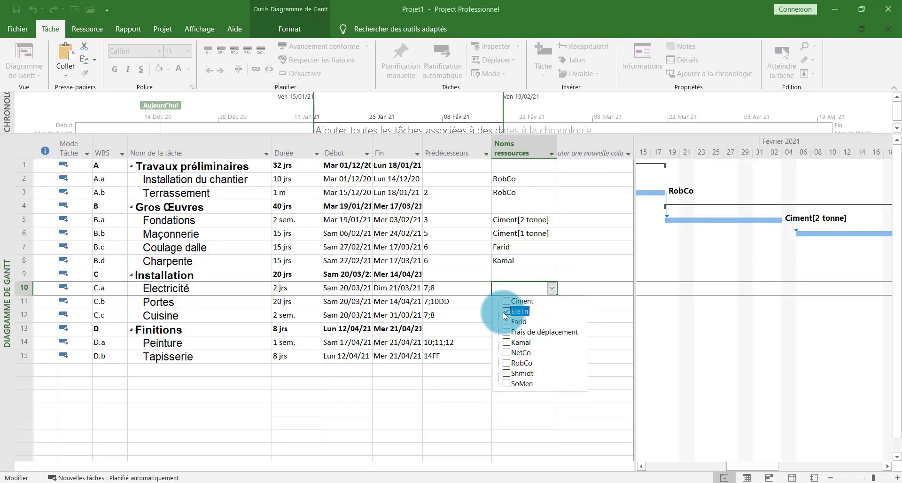
{"action": "key", "text": "Return"}
Step: Recheck the exercise PDF and assign Shmidt to the Cuisine task
{"action": "left_click", "coordinate": [533, 318]}
{"action": "left_click", "coordinate": [275, 482]}
{"action": "left_click", "coordinate": [275, 482]}
{"action": "left_click", "coordinate": [540, 329]}
{"action": "left_click", "coordinate": [553, 315]}
{"action": "left_click", "coordinate": [554, 315]}
{"action": "left_click", "coordinate": [506, 399]}
{"action": "key", "text": "Return"}
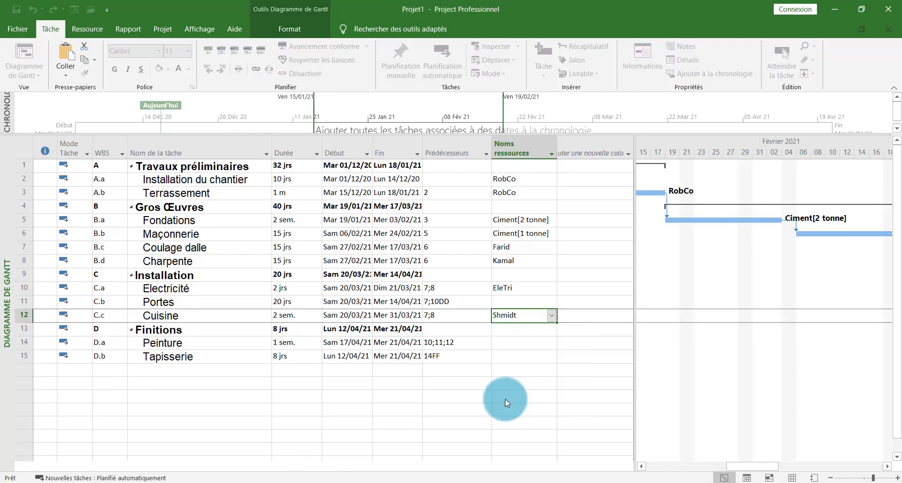
Step: Try assigning NetCo to Peinture and SoMen to Tapisserie
{"action": "left_click", "coordinate": [528, 343]}
{"action": "left_click", "coordinate": [552, 342]}
{"action": "left_click", "coordinate": [512, 394]}
{"action": "key", "text": "Return"}
{"action": "left_click", "coordinate": [552, 356]}
{"action": "left_click", "coordinate": [505, 451]}
{"action": "key", "text": "Return"}
Step: Verify the finishing tasks' resources in the exercise PDF and make SoMen the only resource of Peinture
{"action": "left_click", "coordinate": [276, 482]}
{"action": "left_click", "coordinate": [276, 482]}
{"action": "left_click", "coordinate": [271, 482]}
{"action": "left_click", "coordinate": [271, 482]}
{"action": "left_click", "coordinate": [552, 343]}
{"action": "left_click", "coordinate": [552, 344]}
{"action": "left_click", "coordinate": [507, 438]}
{"action": "left_click", "coordinate": [508, 408]}
{"action": "key", "text": "Return"}
Step: Replace SoMen with NetCo as the resource of the Tapisserie task
{"action": "left_click", "coordinate": [552, 357]}
{"action": "left_click", "coordinate": [552, 357]}
{"action": "left_click", "coordinate": [506, 421]}
{"action": "left_click", "coordinate": [507, 451]}
{"action": "key", "text": "Return"}
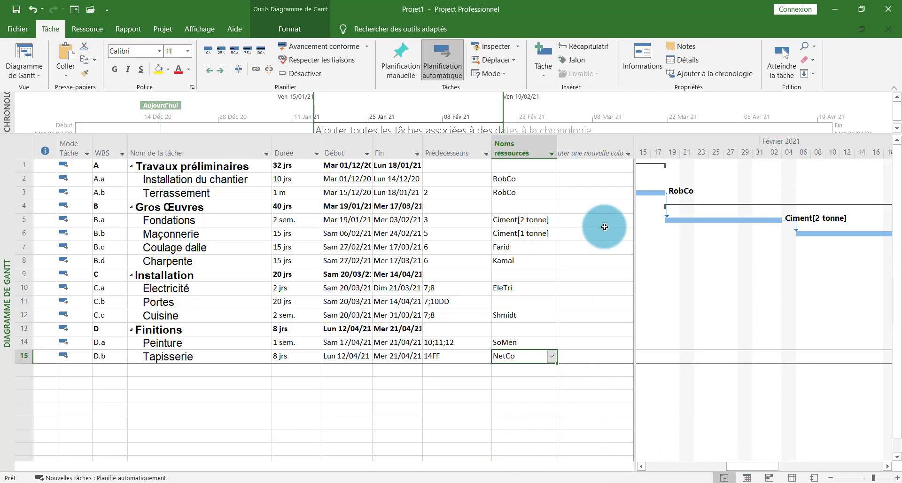
Step: Enlarge the Gantt chart area and examine the resource labels beside the April 2021 task bars
{"action": "left_click_drag", "start_coordinate": [635, 149], "coordinate": [597, 146]}
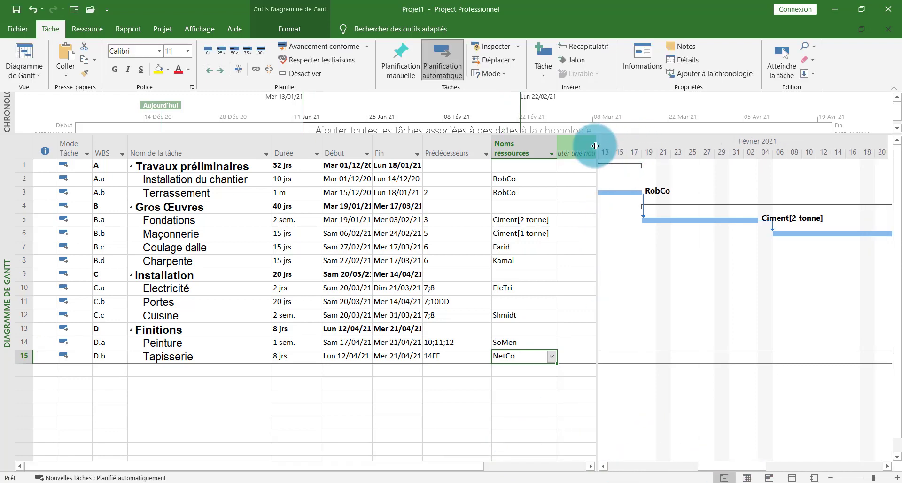
{"action": "left_click_drag", "start_coordinate": [742, 467], "coordinate": [862, 459]}
{"action": "left_click", "coordinate": [755, 374]}
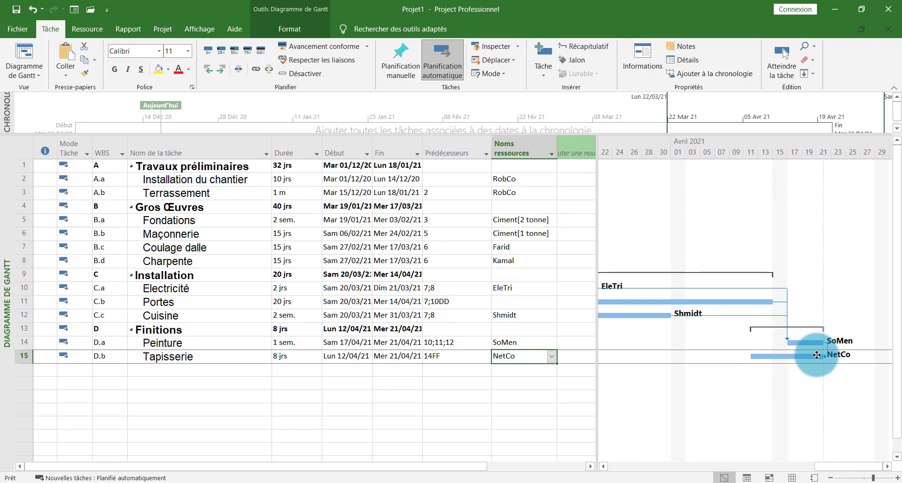
Step: Add SoMen as a second resource on Tapisserie and examine the overallocation indicators and the overlapping Gantt bars
{"action": "left_click", "coordinate": [552, 357]}
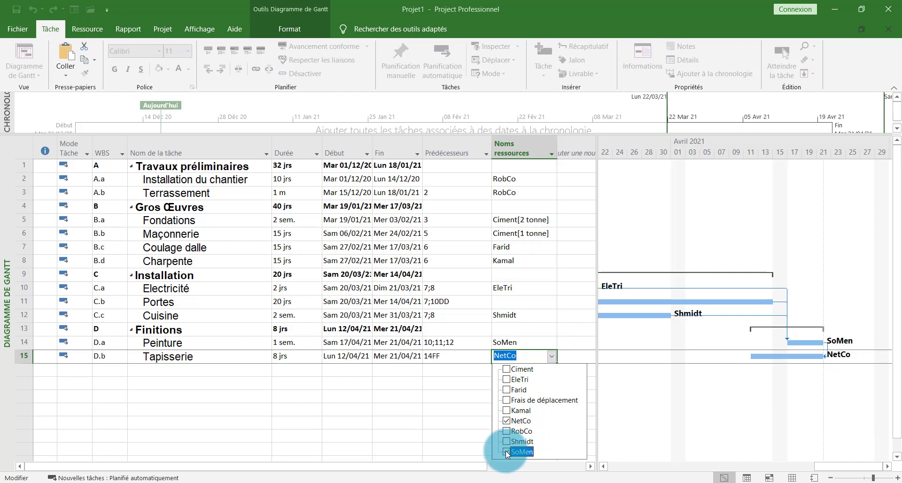
{"action": "key", "text": "Return"}
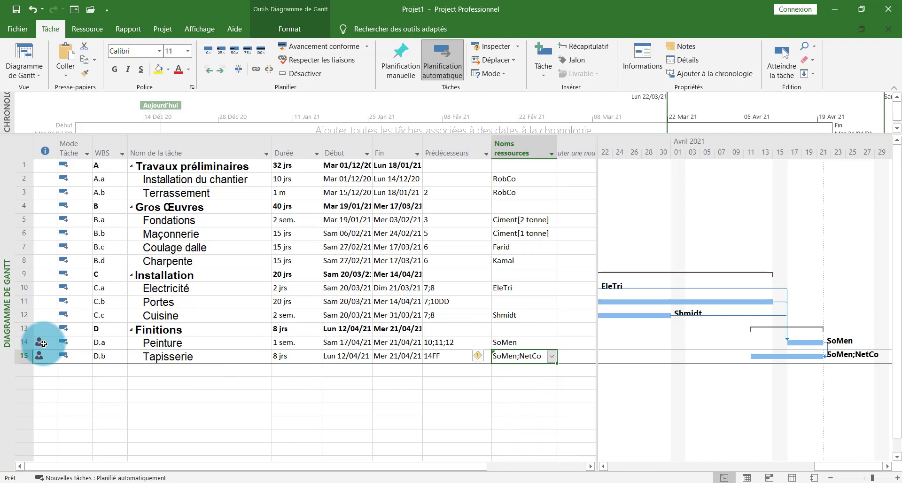
{"action": "mouse_move", "coordinate": [43, 344]}
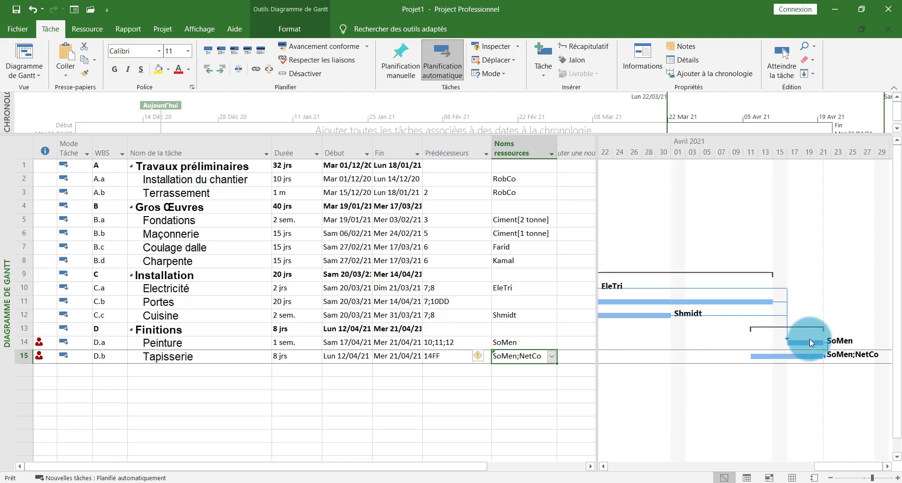
{"action": "mouse_move", "coordinate": [805, 359]}
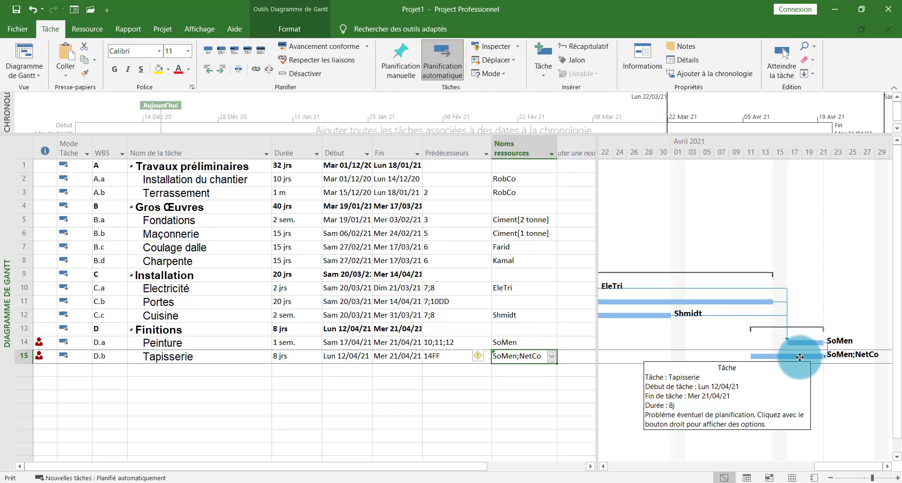
Step: Remove SoMen from Tapisserie so that only NetCo is assigned
{"action": "left_click", "coordinate": [553, 356]}
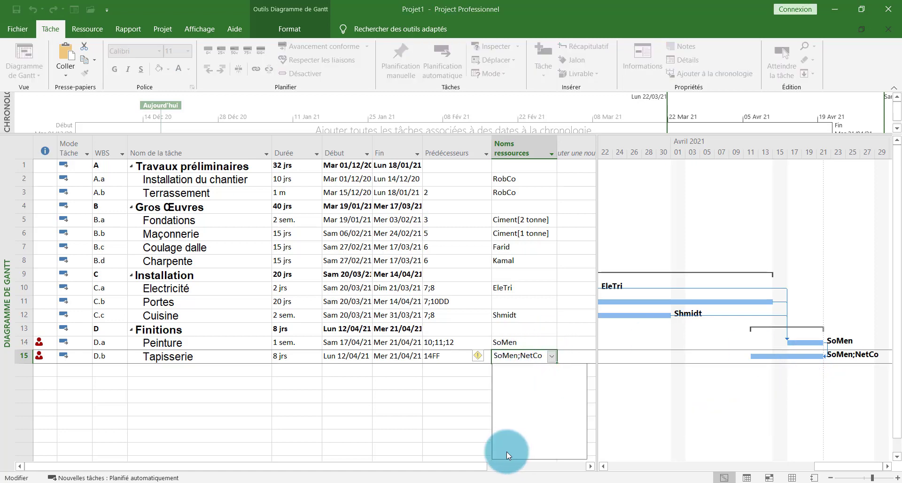
{"action": "left_click", "coordinate": [445, 401]}
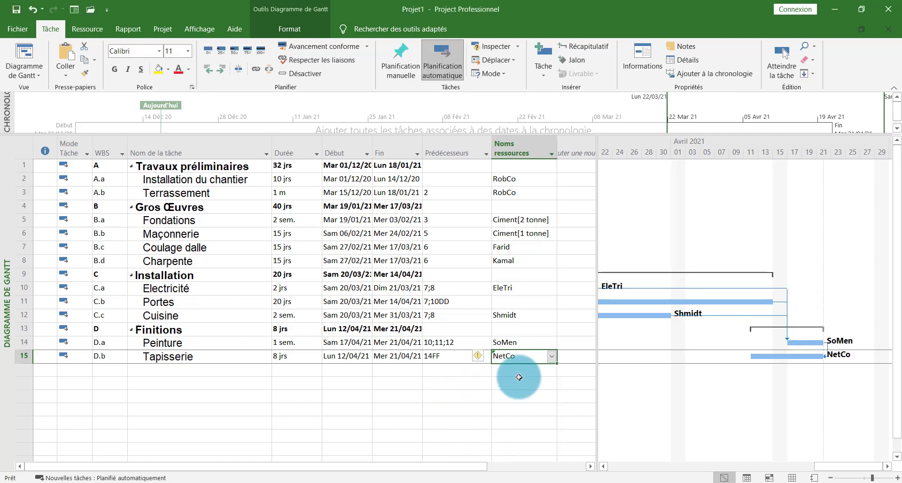